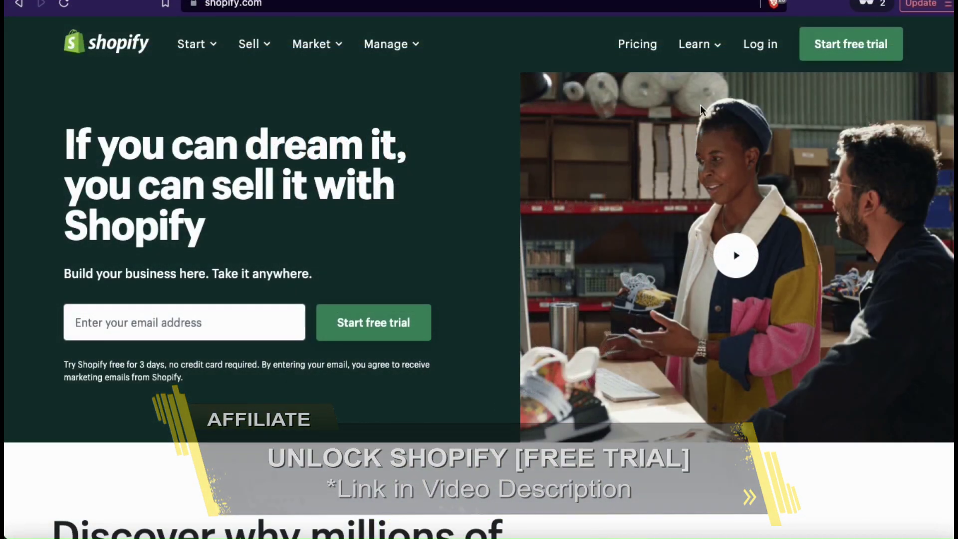
Step: Log in to the Shopify store admin and search the app store for "digital downloads"
{"action": "left_click", "coordinate": [763, 53]}
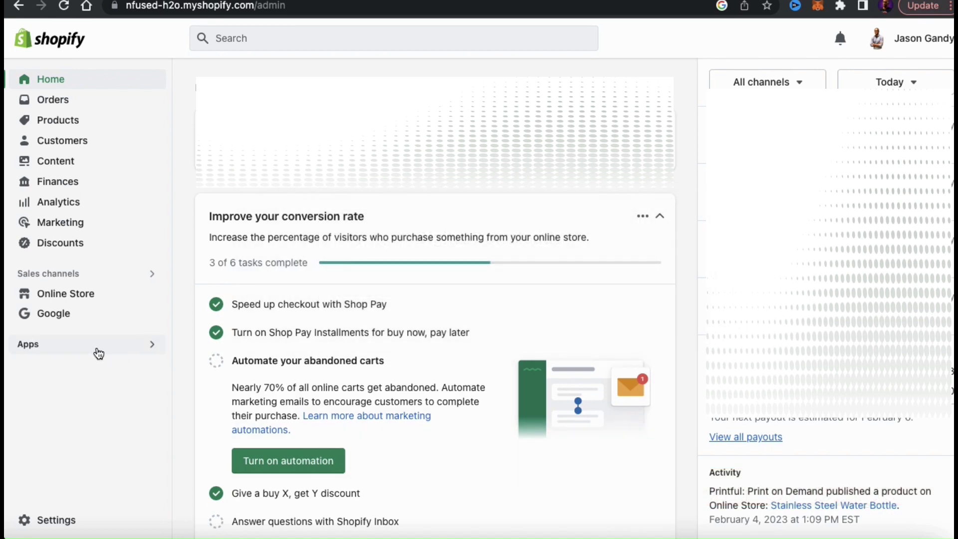
{"action": "left_click", "coordinate": [48, 350]}
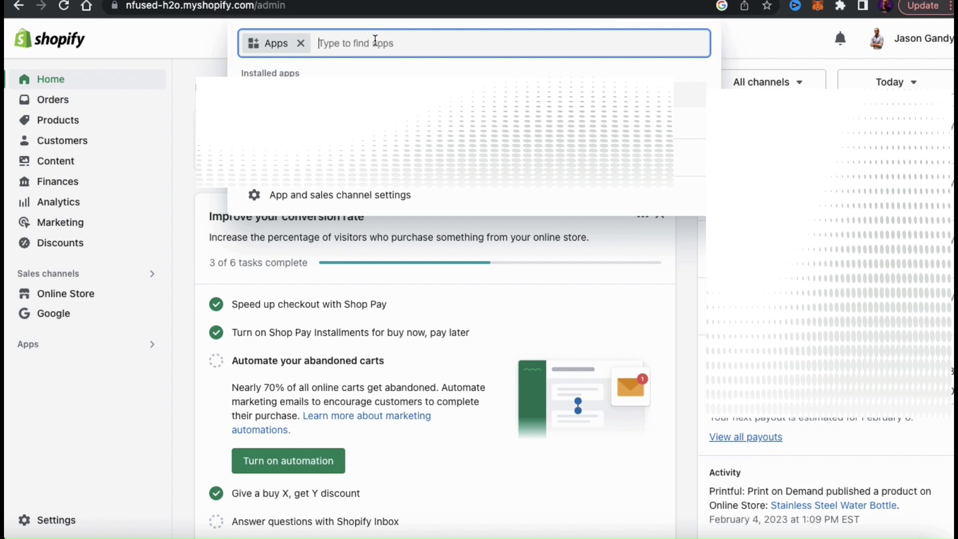
{"action": "type", "text": "digital downloads"}
{"action": "key", "text": "Return"}
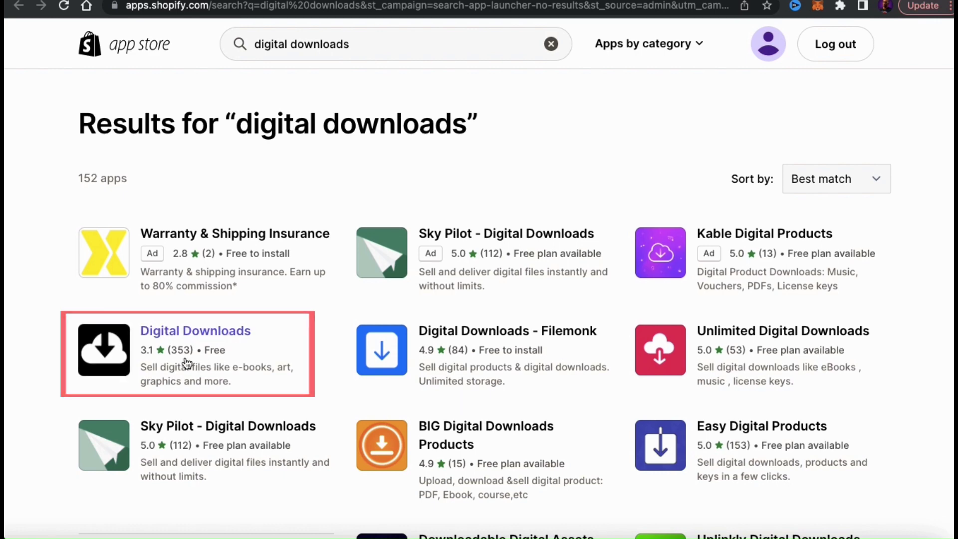
Step: Install Shopify's free Digital Downloads app on the store and pin it to the admin navigation
{"action": "left_click", "coordinate": [174, 338]}
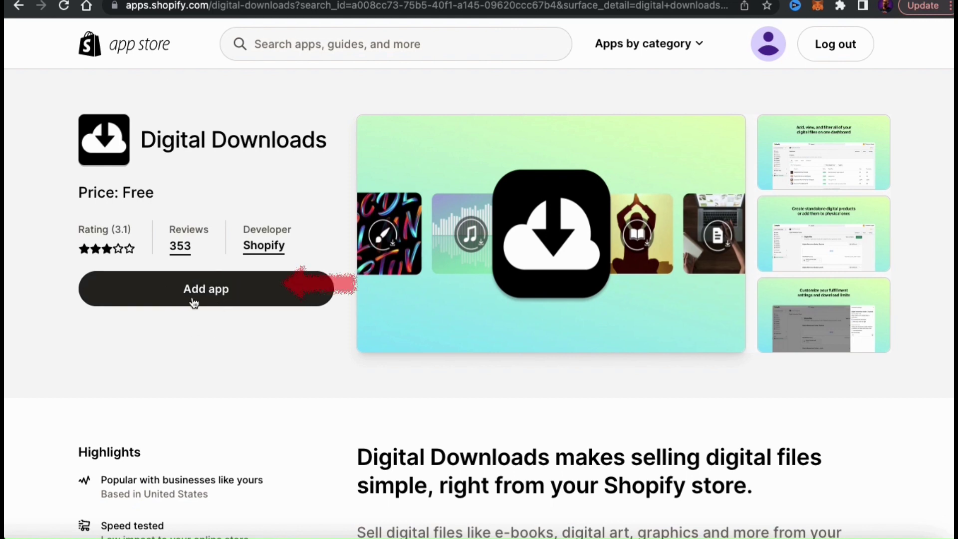
{"action": "left_click", "coordinate": [210, 302]}
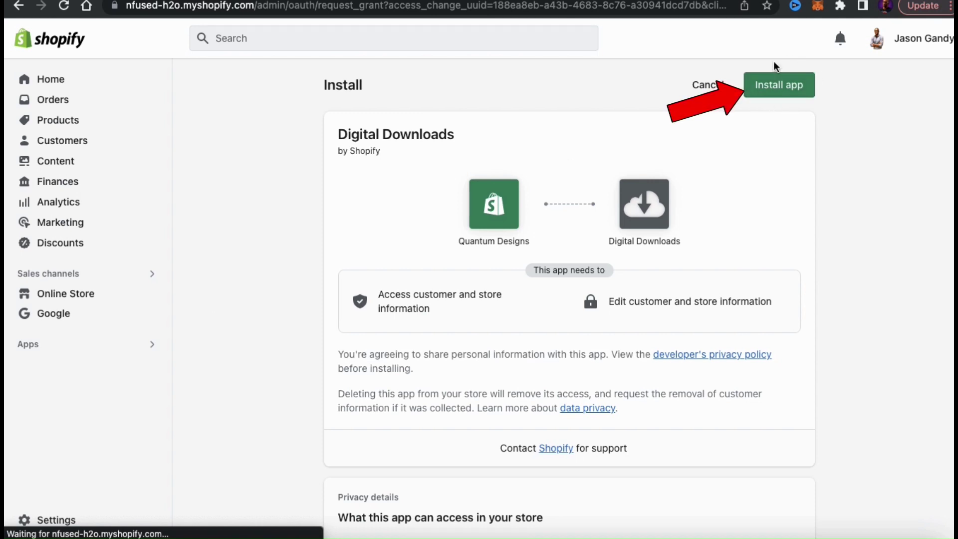
{"action": "left_click", "coordinate": [777, 90]}
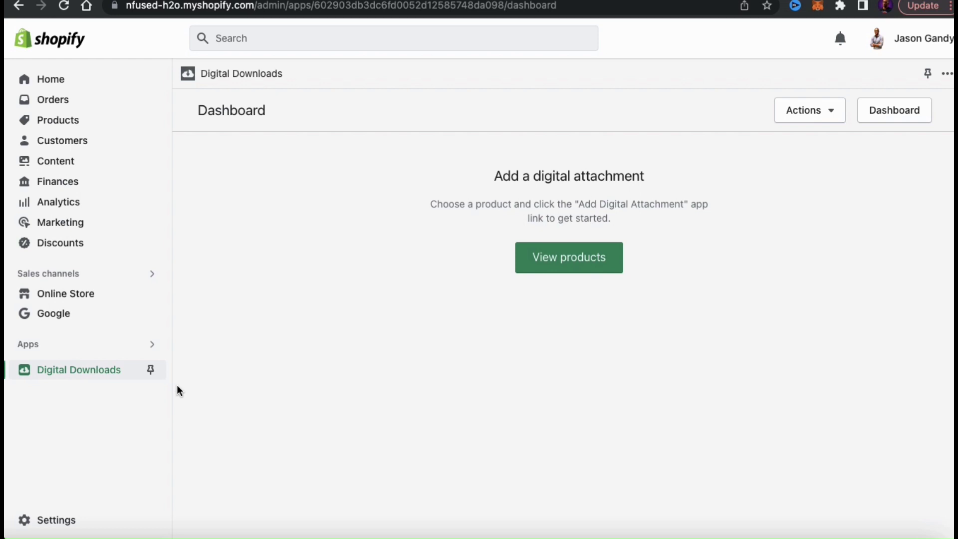
{"action": "left_click", "coordinate": [151, 372]}
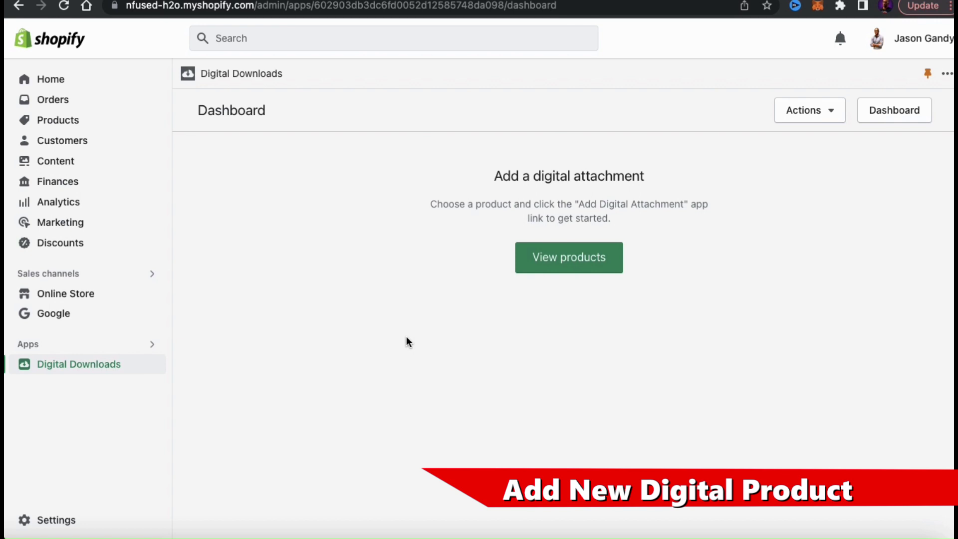
Step: Go from the Digital Downloads dashboard to the store's products and start adding a new product
{"action": "left_click", "coordinate": [576, 270]}
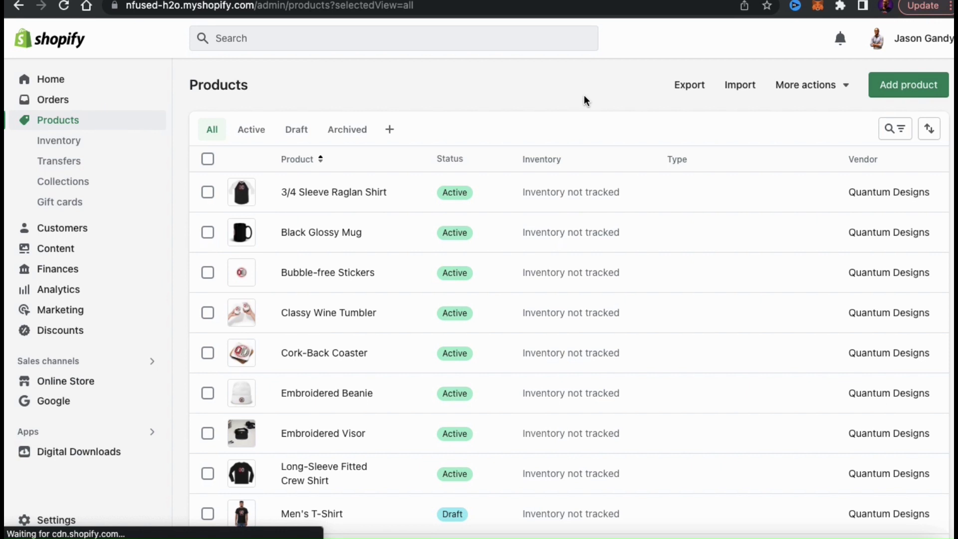
{"action": "left_click", "coordinate": [909, 91]}
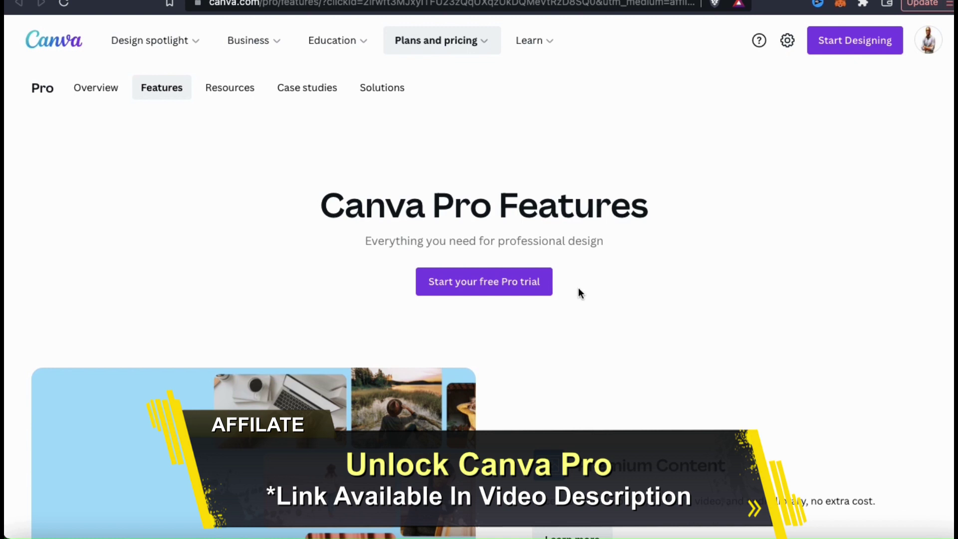
Step: Review the Canva Pro features page, from premium content and background remover through templates and transparent images
{"action": "scroll", "coordinate": [580, 293], "scroll_direction": "down", "scroll_amount": 5}
{"action": "scroll", "coordinate": [580, 293], "scroll_direction": "down", "scroll_amount": 4}
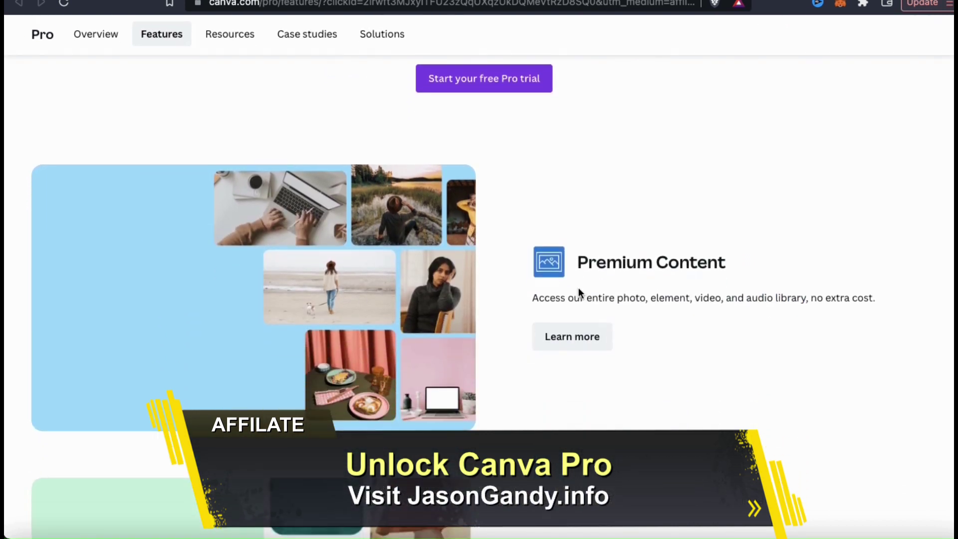
{"action": "scroll", "coordinate": [579, 290], "scroll_direction": "down", "scroll_amount": 7}
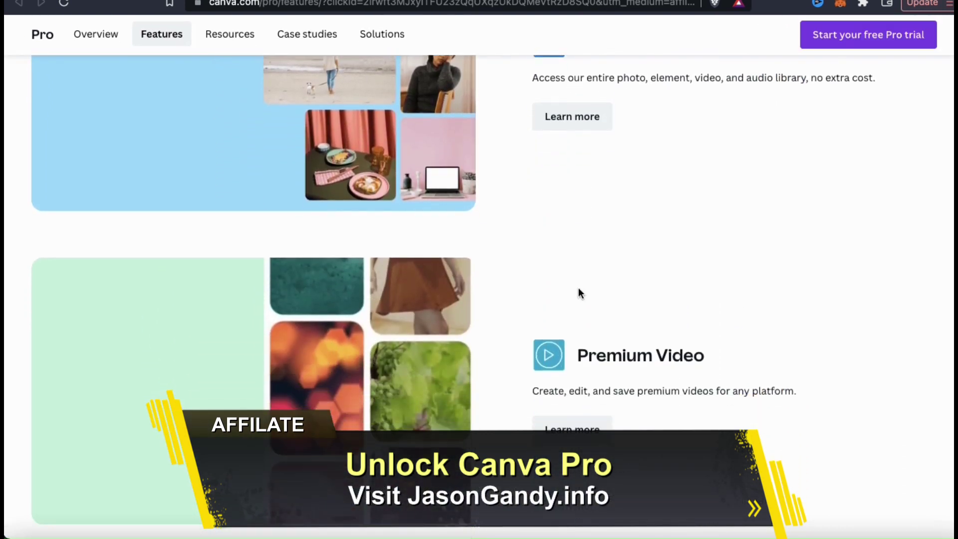
{"action": "scroll", "coordinate": [579, 290], "scroll_direction": "down", "scroll_amount": 5}
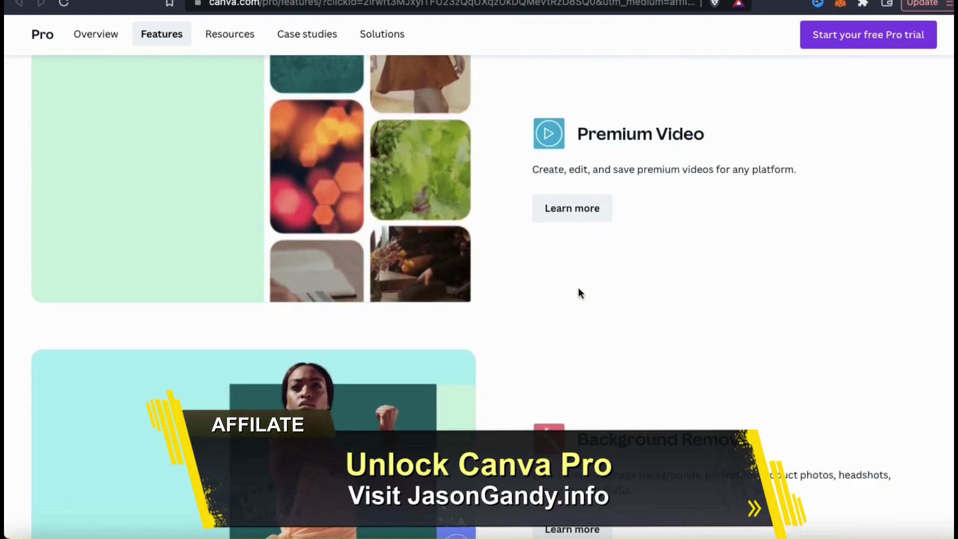
{"action": "scroll", "coordinate": [578, 290], "scroll_direction": "down", "scroll_amount": 8}
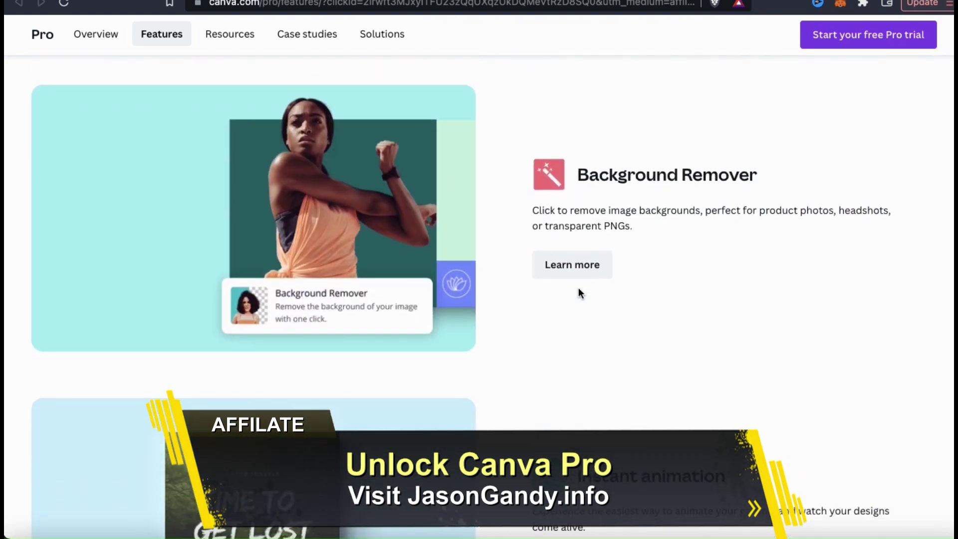
{"action": "scroll", "coordinate": [579, 288], "scroll_direction": "down", "scroll_amount": 11}
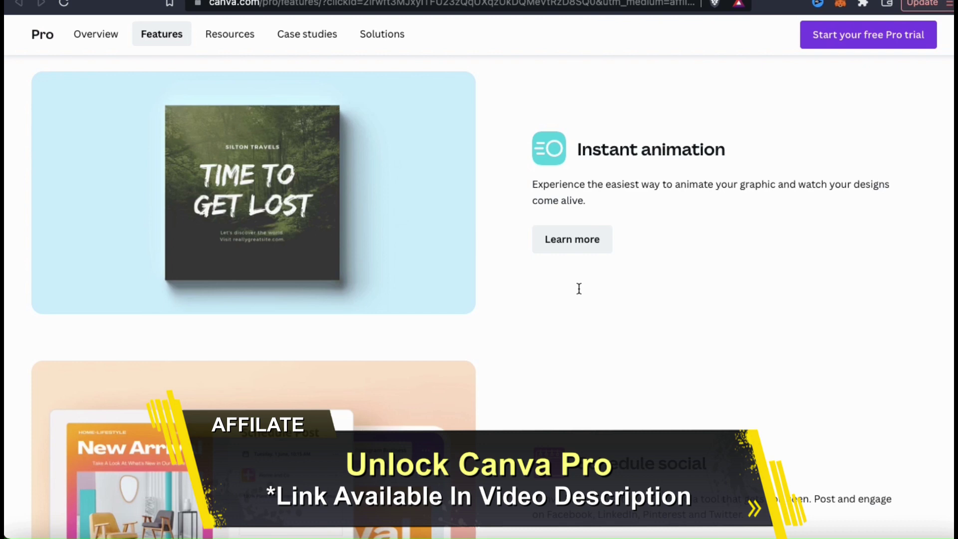
{"action": "scroll", "coordinate": [580, 293], "scroll_direction": "down", "scroll_amount": 6}
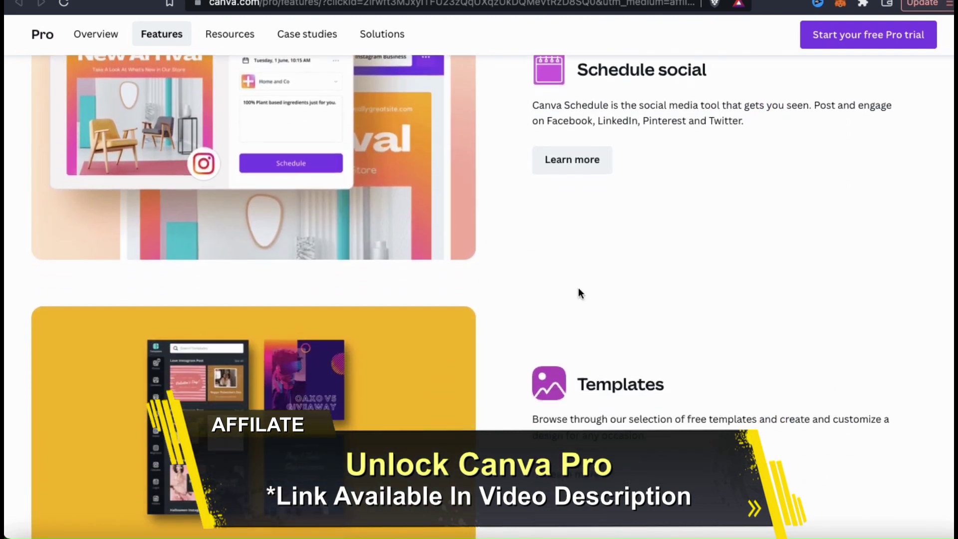
{"action": "scroll", "coordinate": [580, 292], "scroll_direction": "down", "scroll_amount": 9}
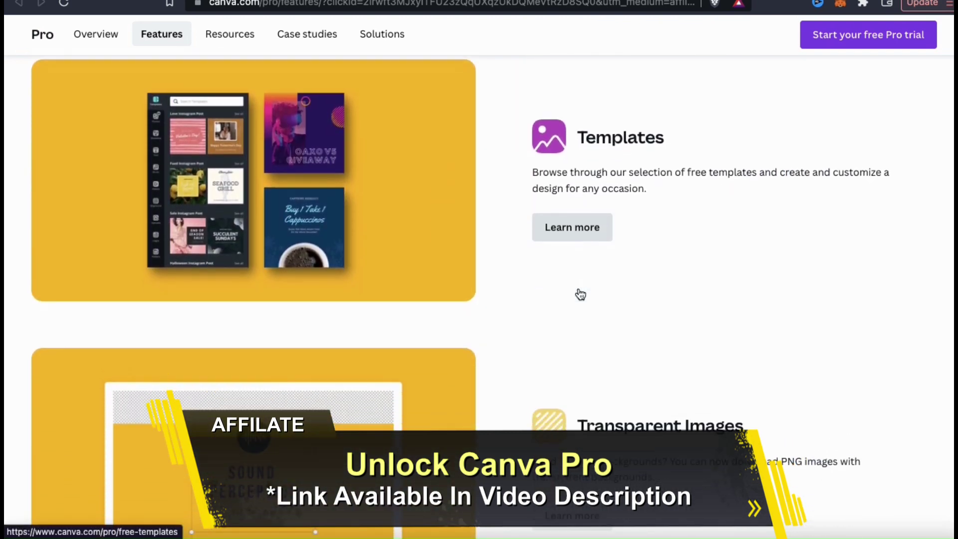
{"action": "scroll", "coordinate": [580, 294], "scroll_direction": "down", "scroll_amount": 5}
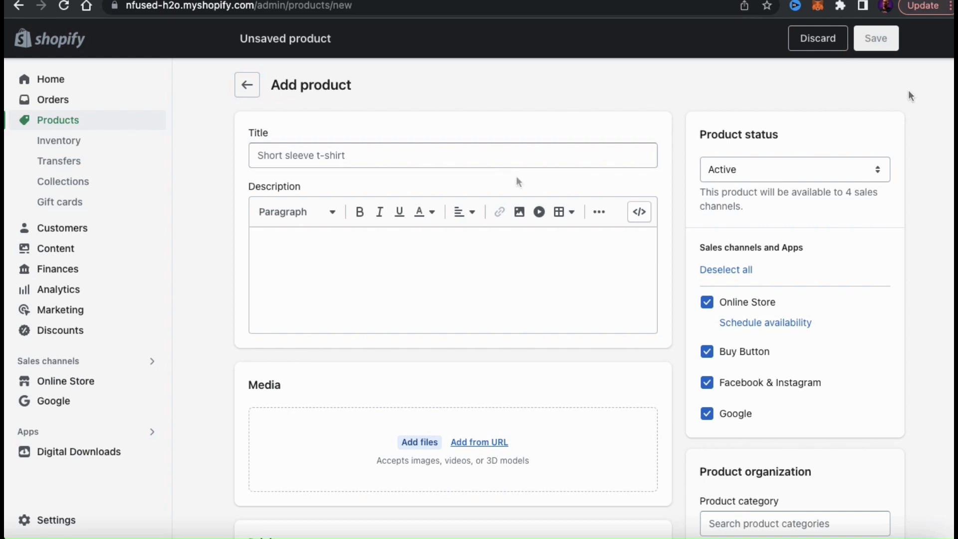
Step: Title the product "Infused Water | 30 Delicious & Healthy Recipes" and write its description, ending with "E-Book Length: 34 Pages"
{"action": "left_click", "coordinate": [414, 155]}
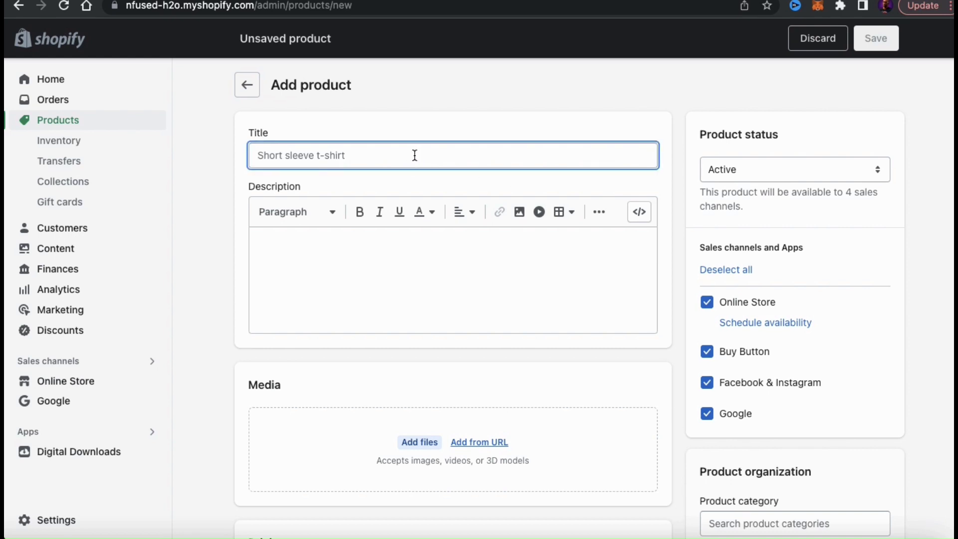
{"action": "type", "text": "In"}
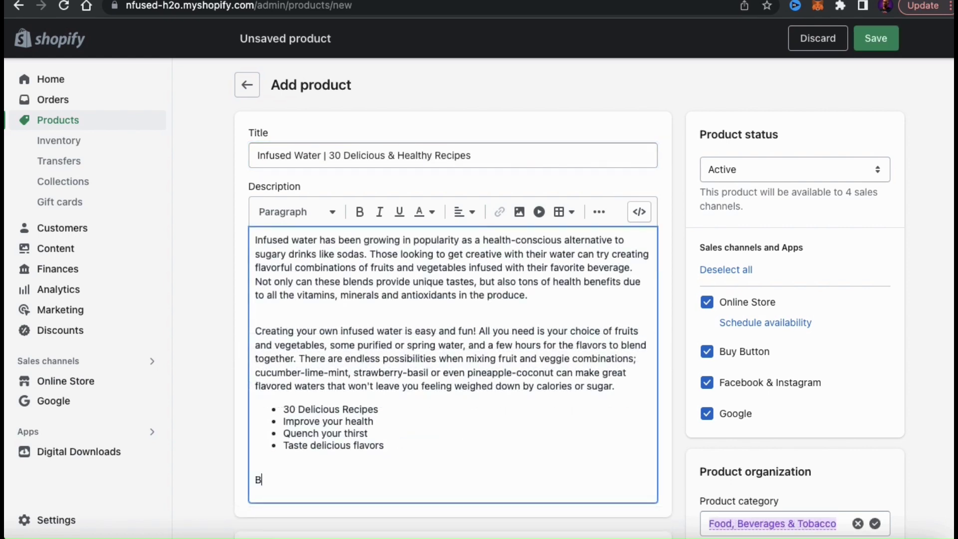
{"action": "type", "text": "ook leng"}
{"action": "key", "text": "BackSpace"}
{"action": "key", "text": "BackSpace"}
{"action": "key", "text": "BackSpace"}
{"action": "key", "text": "BackSpace"}
{"action": "type", "text": "Length: 34 Pages"}
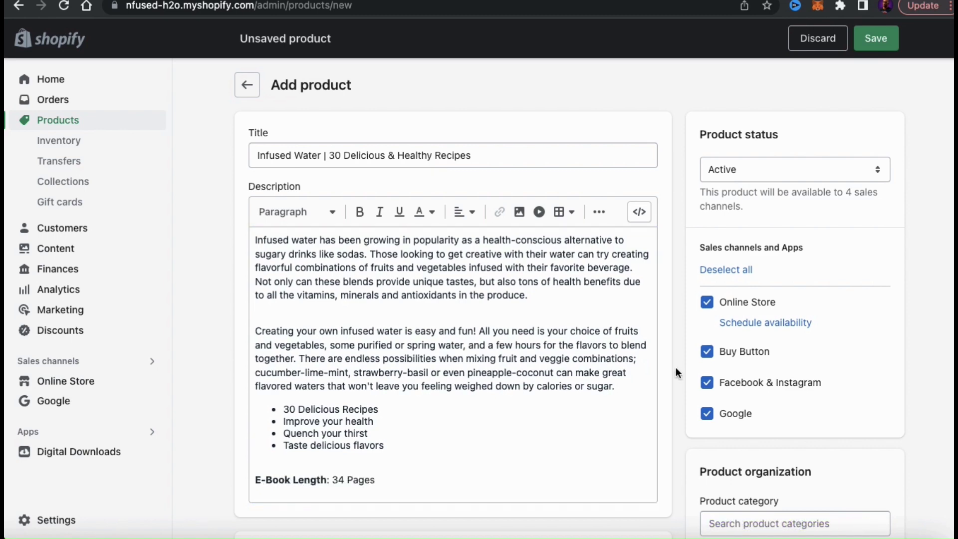
Step: Upload the five Infused Water e-book mockup images to the product's media
{"action": "scroll", "coordinate": [677, 368], "scroll_direction": "down", "scroll_amount": 3}
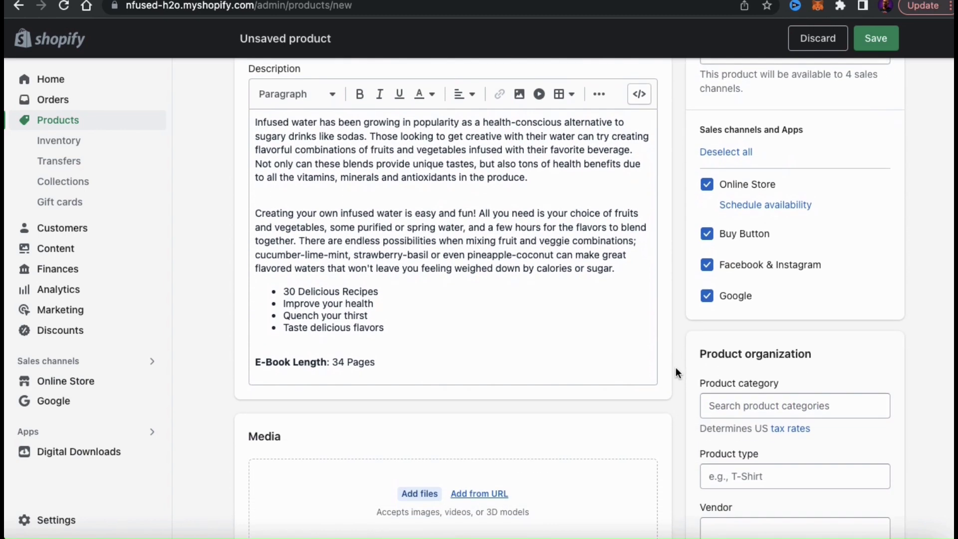
{"action": "scroll", "coordinate": [675, 368], "scroll_direction": "down", "scroll_amount": 5}
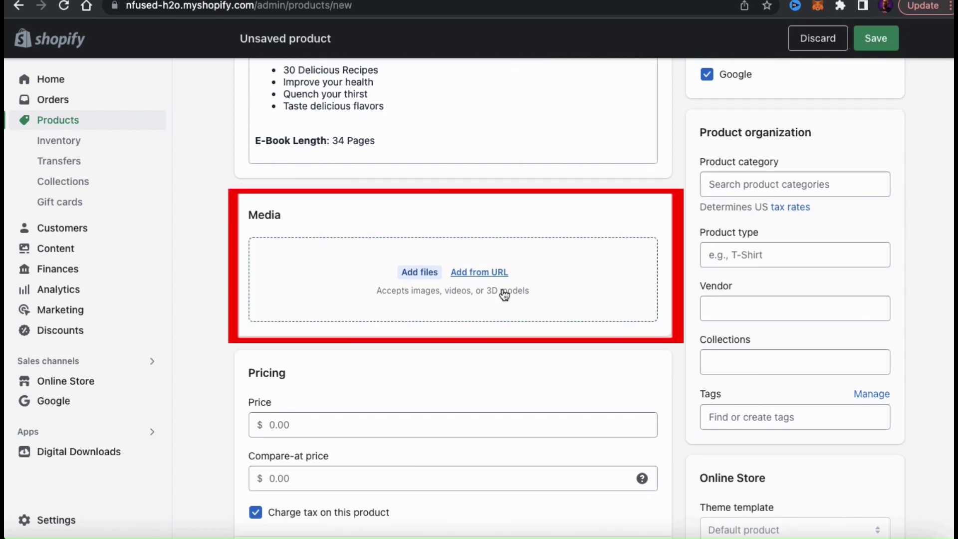
{"action": "left_click", "coordinate": [432, 276]}
{"action": "left_click", "coordinate": [345, 192]}
{"action": "left_click", "coordinate": [424, 192], "text": "shift"}
{"action": "left_click_drag", "start_coordinate": [481, 192], "coordinate": [651, 188]}
{"action": "left_click", "coordinate": [719, 388]}
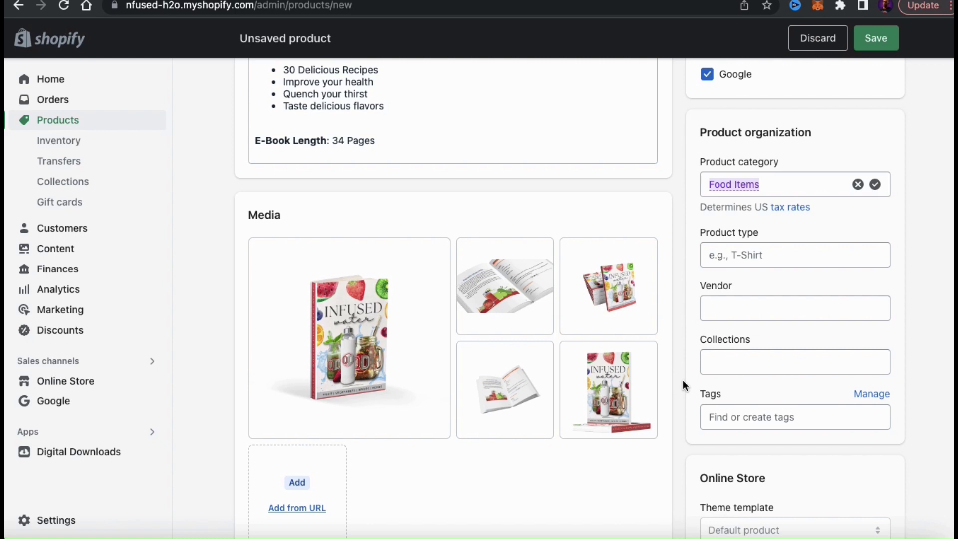
Step: Set the product's price to $10.00 and its compare-at price to $19.99
{"action": "scroll", "coordinate": [683, 382], "scroll_direction": "down", "scroll_amount": 5}
{"action": "scroll", "coordinate": [683, 384], "scroll_direction": "down", "scroll_amount": 2}
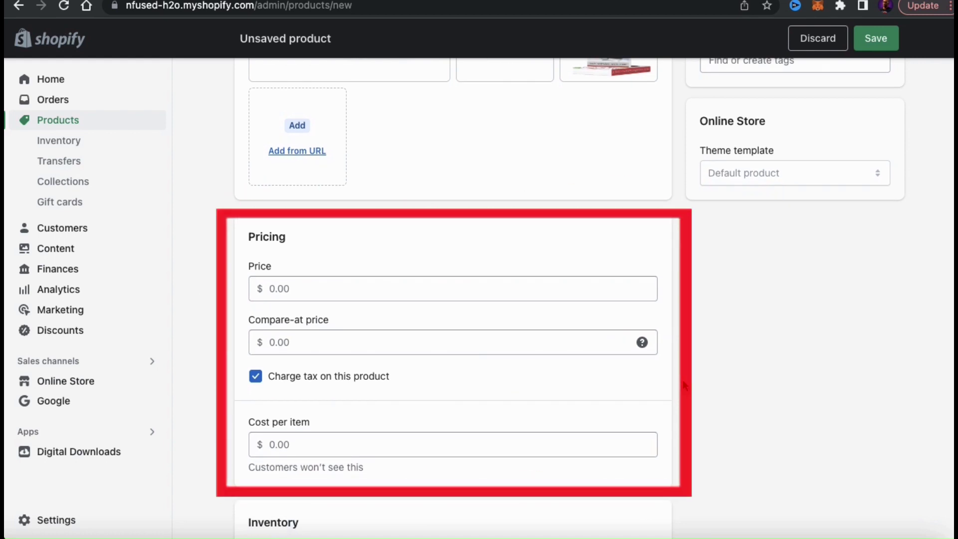
{"action": "left_click", "coordinate": [324, 290]}
{"action": "type", "text": "10.00"}
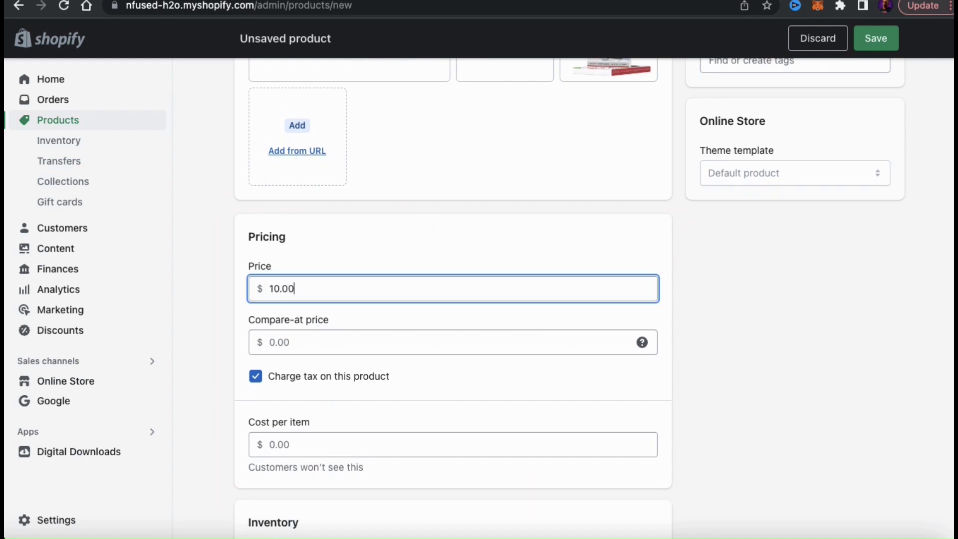
{"action": "left_click", "coordinate": [432, 347]}
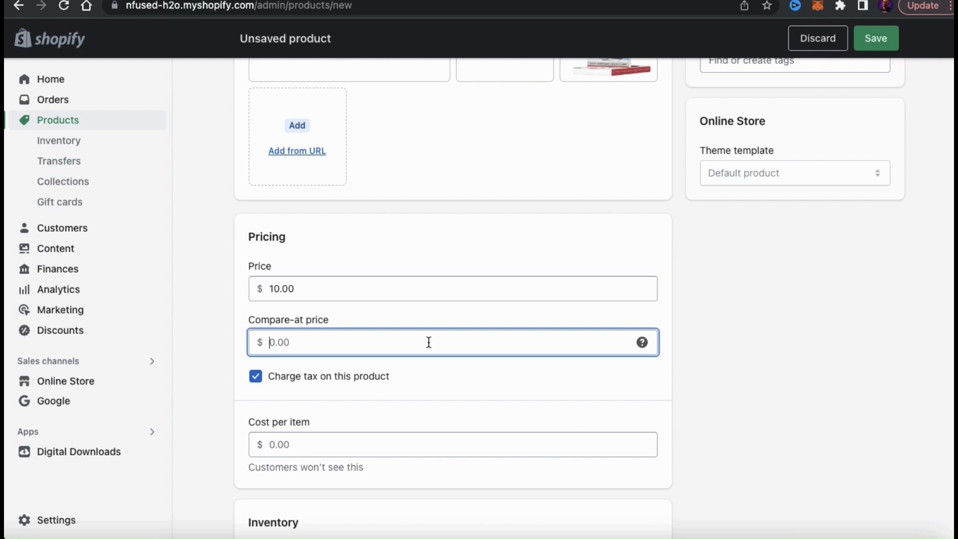
{"action": "type", "text": "19.99"}
{"action": "left_click", "coordinate": [653, 400]}
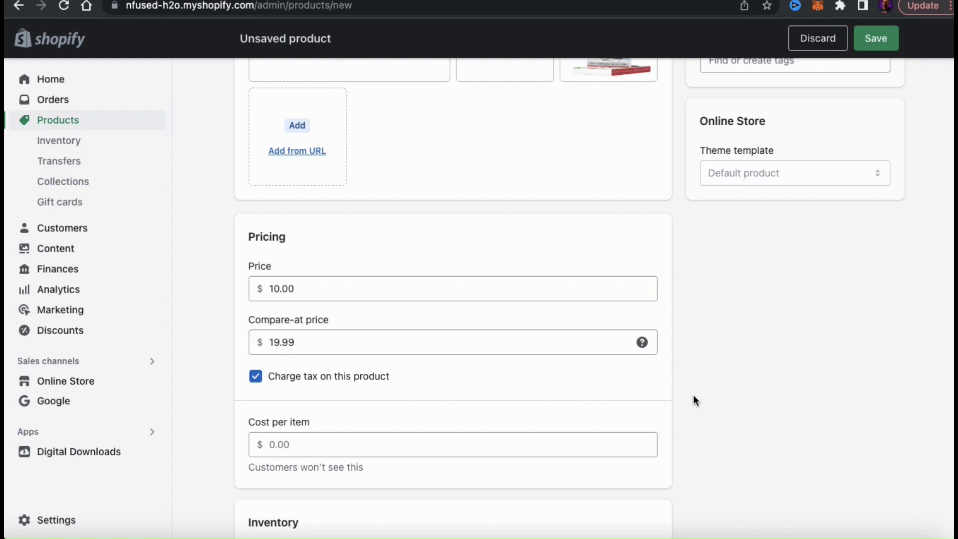
Step: Turn off quantity tracking and the physical product setting, leaving the product without size or color options
{"action": "scroll", "coordinate": [609, 226], "scroll_direction": "down", "scroll_amount": 6}
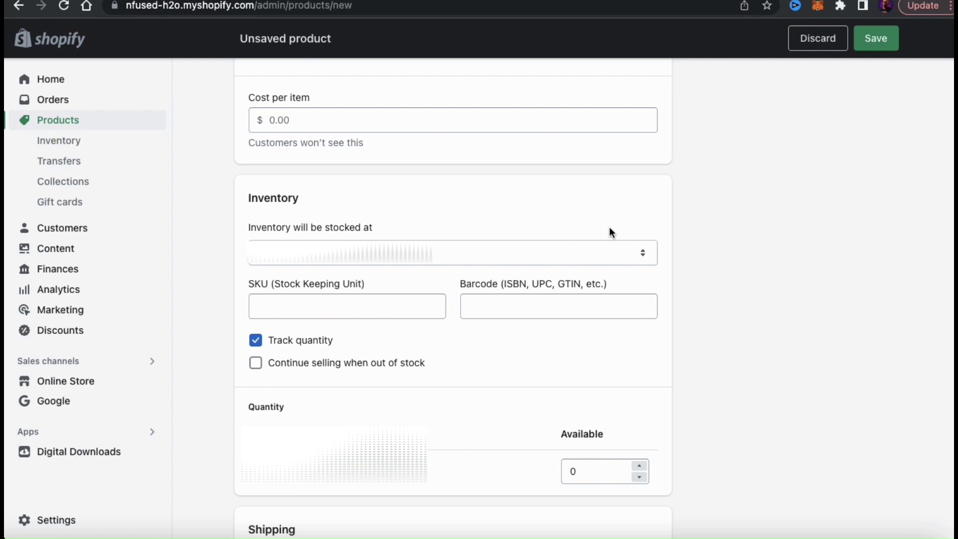
{"action": "left_click", "coordinate": [255, 342]}
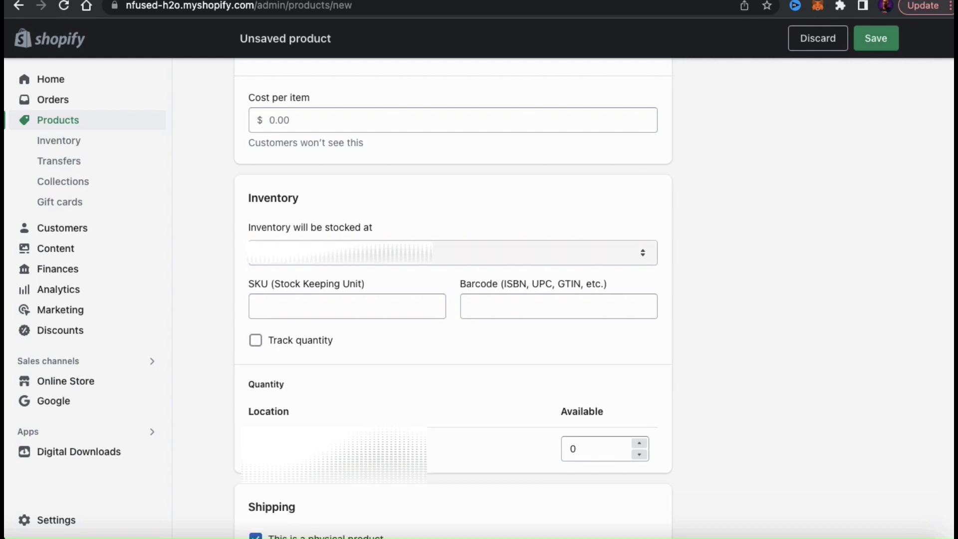
{"action": "scroll", "coordinate": [760, 300], "scroll_direction": "down", "scroll_amount": 8}
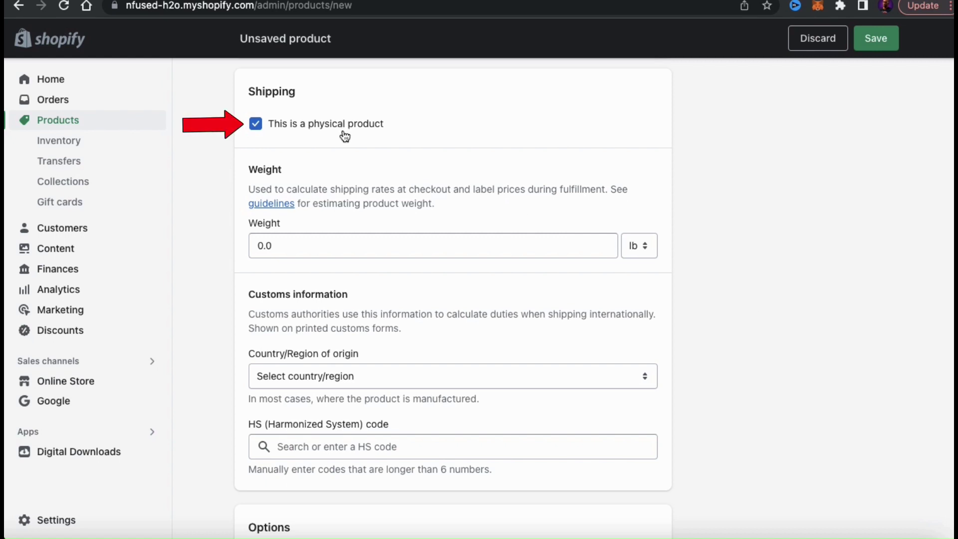
{"action": "left_click", "coordinate": [256, 128]}
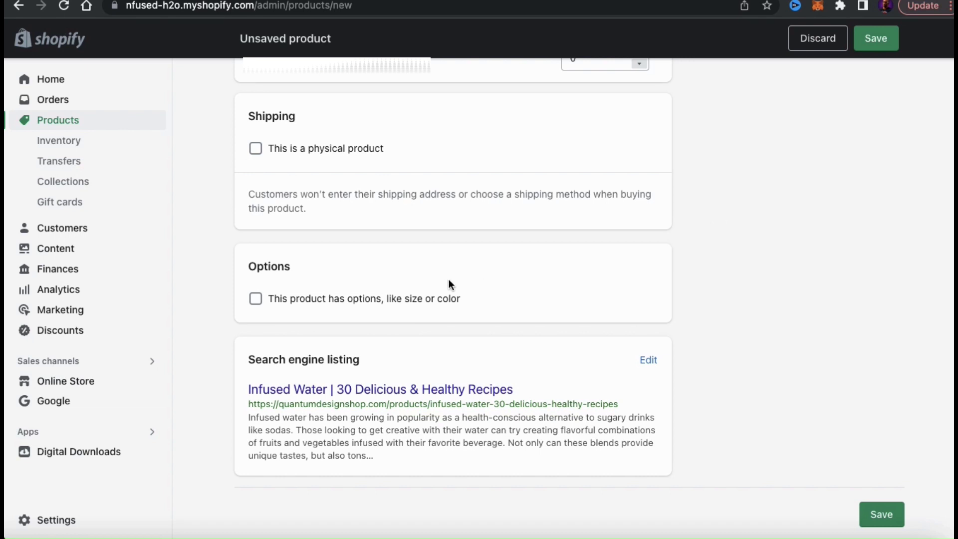
{"action": "left_click", "coordinate": [256, 299]}
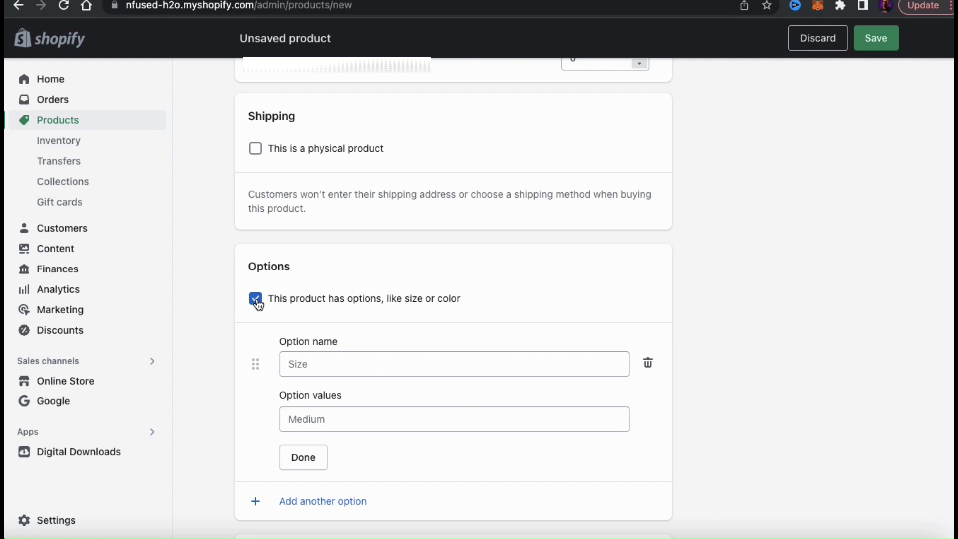
{"action": "left_click", "coordinate": [255, 299]}
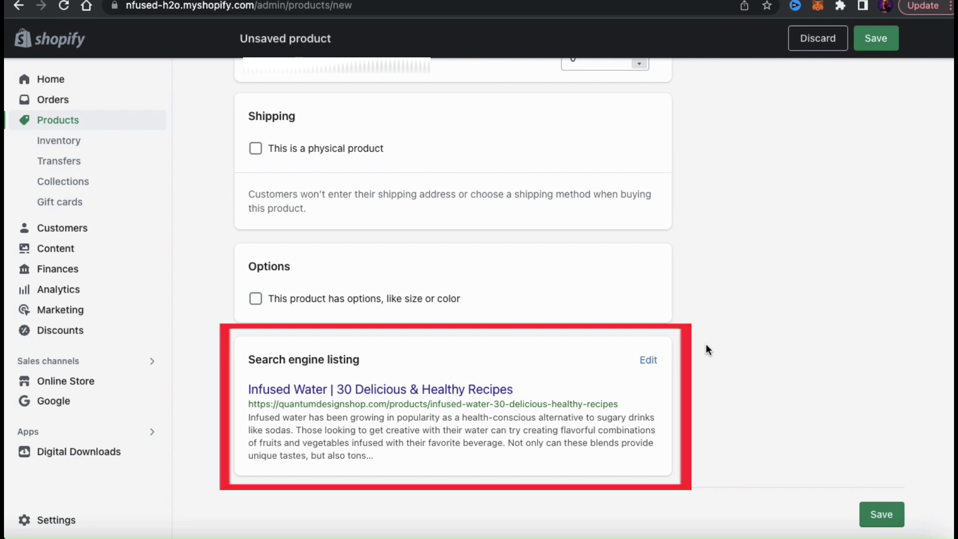
Step: Review the product's status and its selected sales channels and apps
{"action": "scroll", "coordinate": [706, 344], "scroll_direction": "up", "scroll_amount": 15}
{"action": "scroll", "coordinate": [706, 343], "scroll_direction": "up", "scroll_amount": 10}
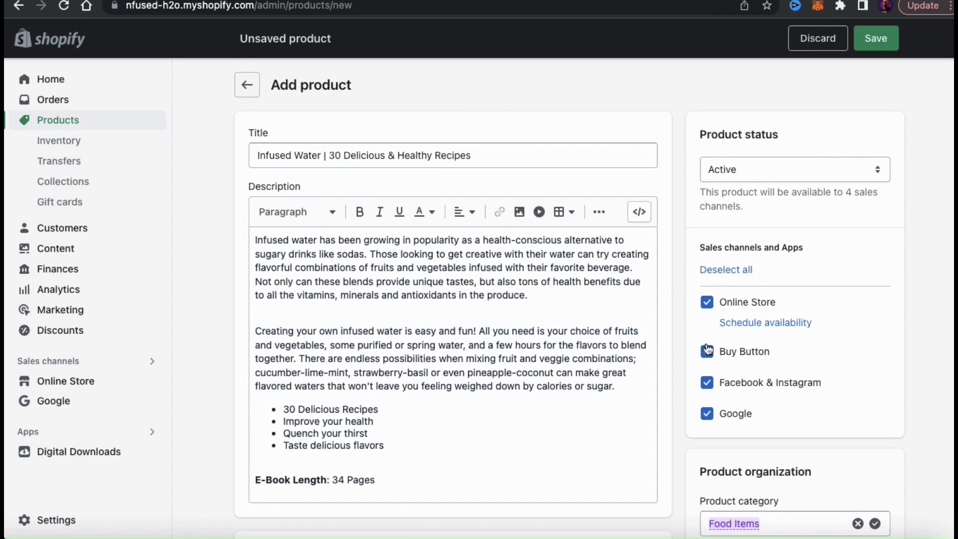
{"action": "scroll", "coordinate": [707, 349], "scroll_direction": "down", "scroll_amount": 1}
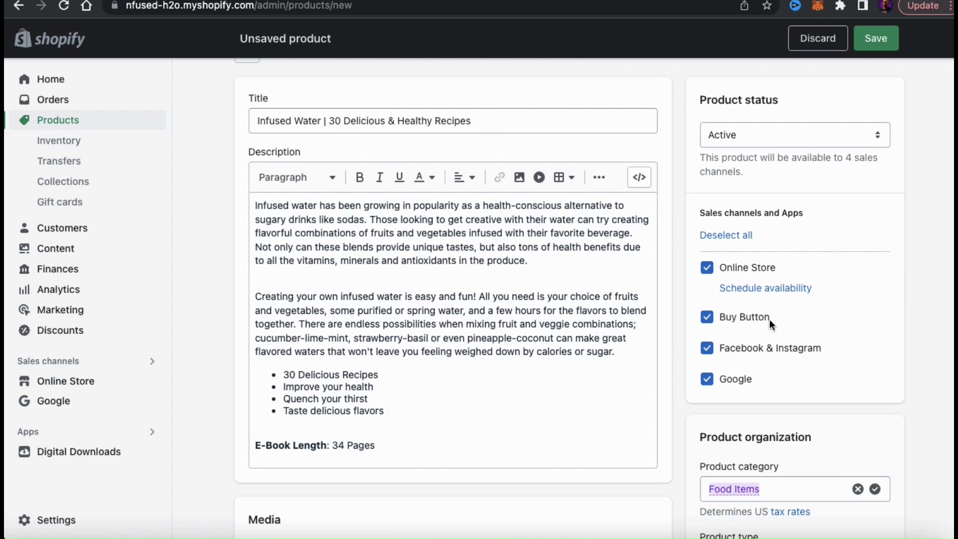
Step: Set the product type to E-Book and the vendor to Quantum Designs
{"action": "scroll", "coordinate": [926, 396], "scroll_direction": "down", "scroll_amount": 5}
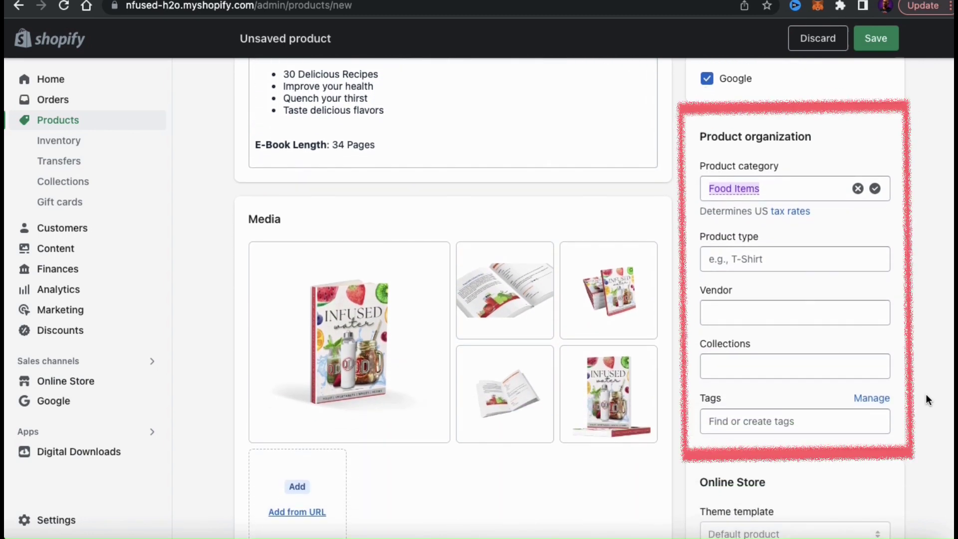
{"action": "left_click", "coordinate": [802, 259]}
{"action": "type", "text": "E-Book"}
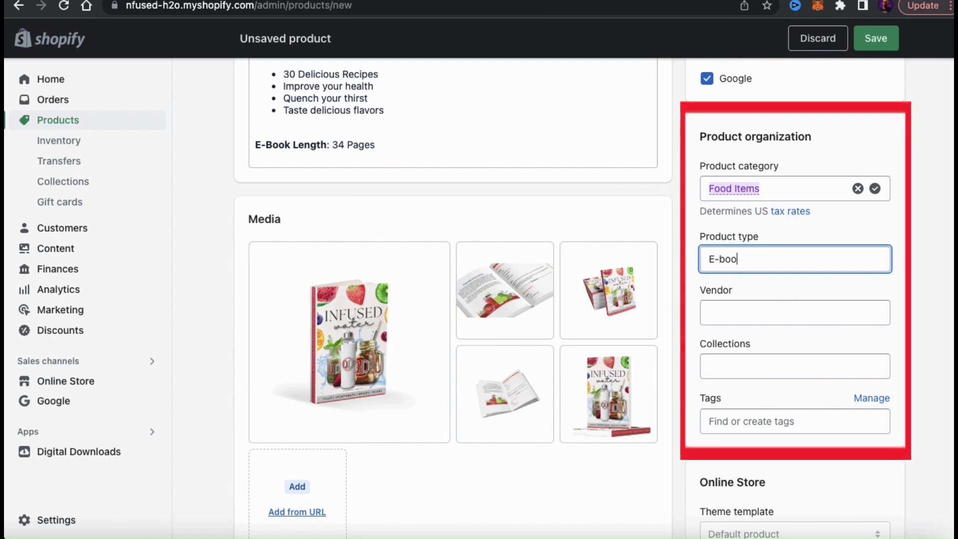
{"action": "left_click", "coordinate": [761, 282]}
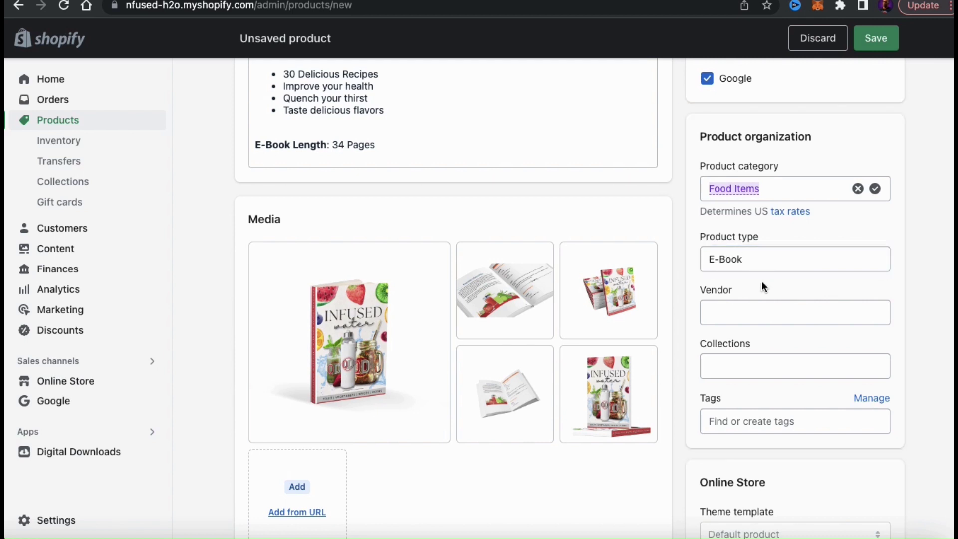
{"action": "left_click", "coordinate": [757, 311]}
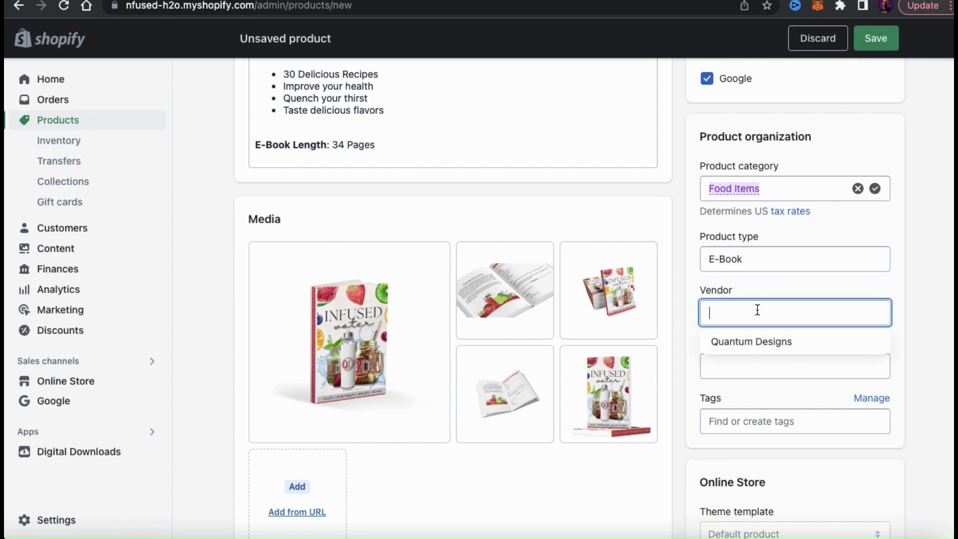
{"action": "left_click", "coordinate": [755, 342]}
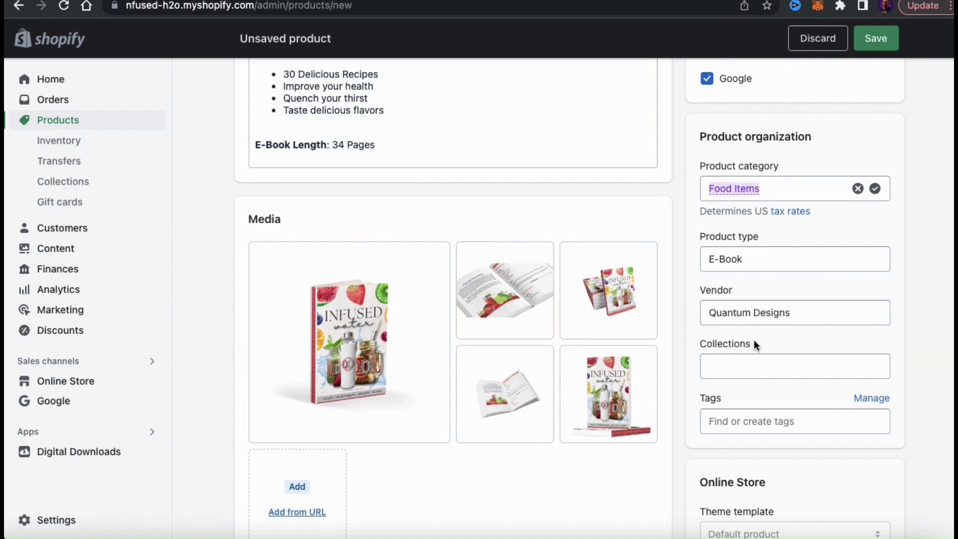
Step: Add the product to the Home & Living collection and tag it ebook, e-book, book, food and water
{"action": "left_click", "coordinate": [759, 367]}
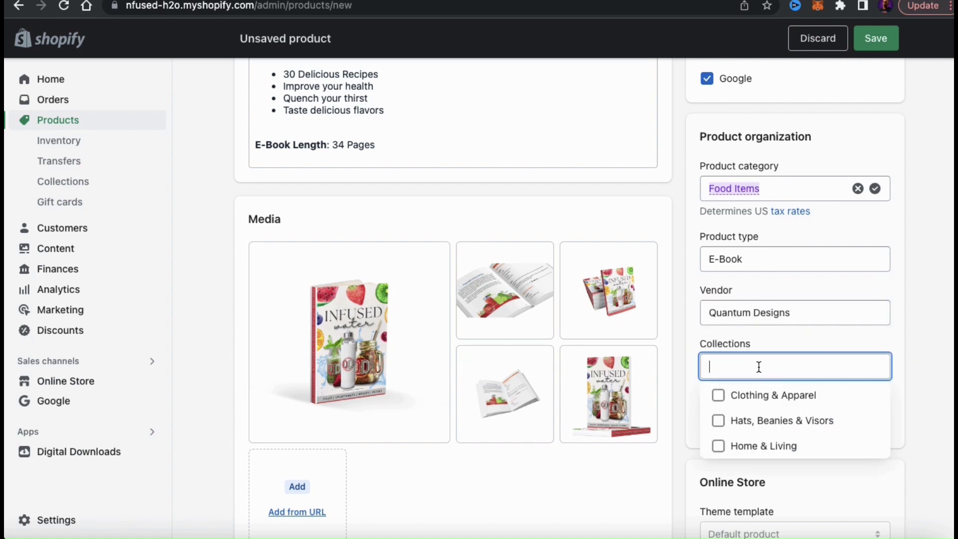
{"action": "left_click", "coordinate": [760, 449]}
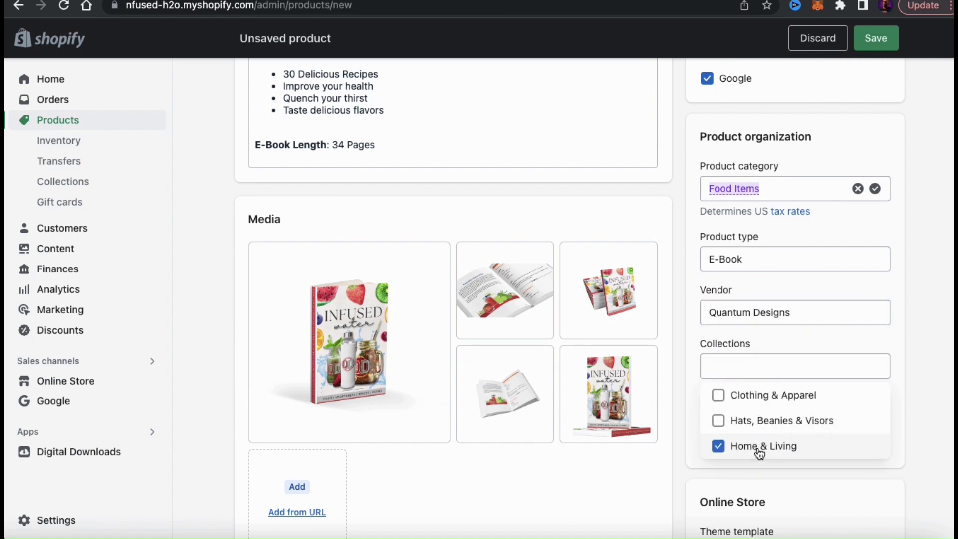
{"action": "left_click", "coordinate": [689, 379]}
{"action": "left_click", "coordinate": [729, 439]}
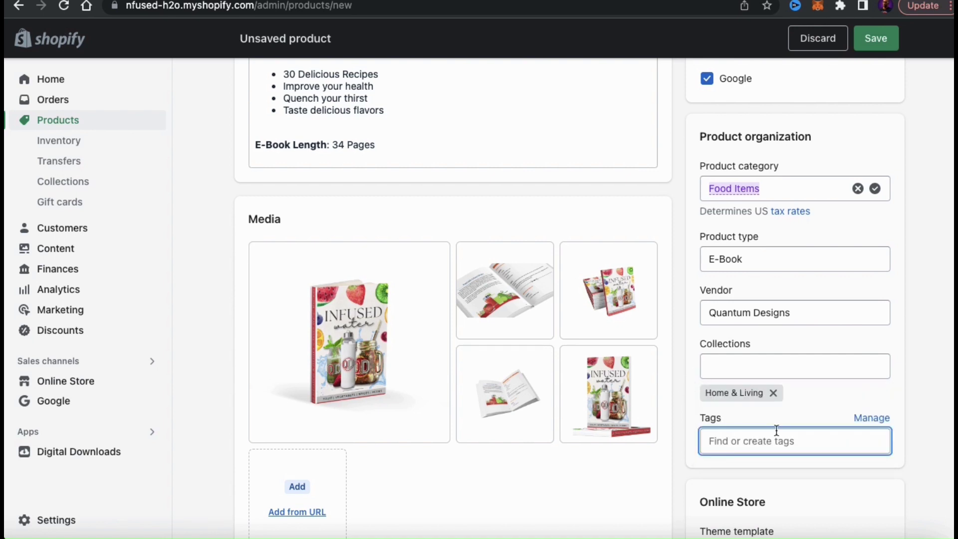
{"action": "type", "text": "ebook, e"}
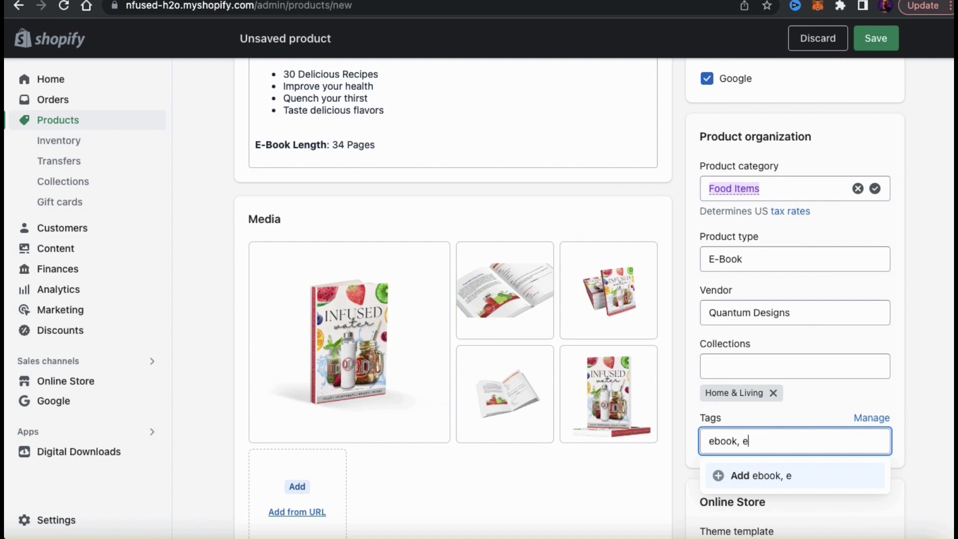
{"action": "type", "text": "-book, book, food"}
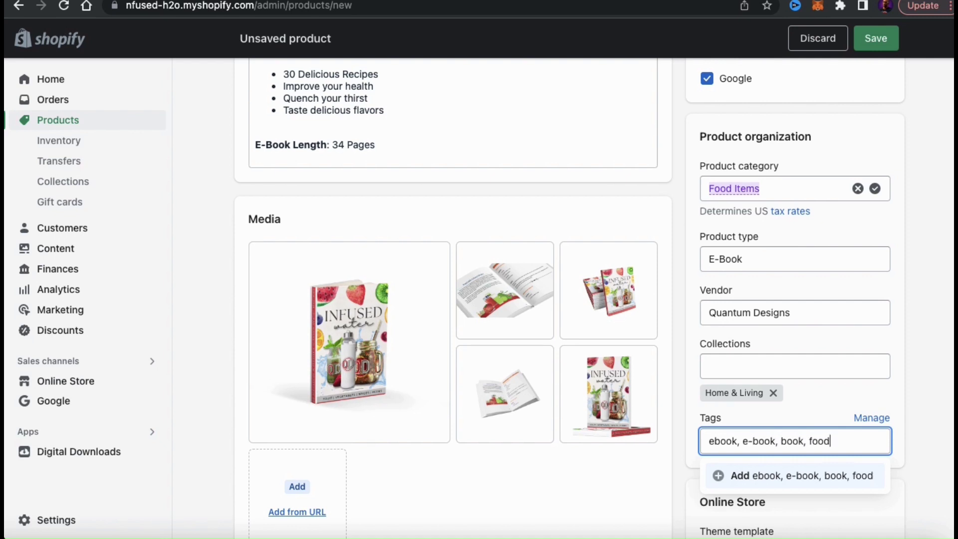
{"action": "type", "text": ", water"}
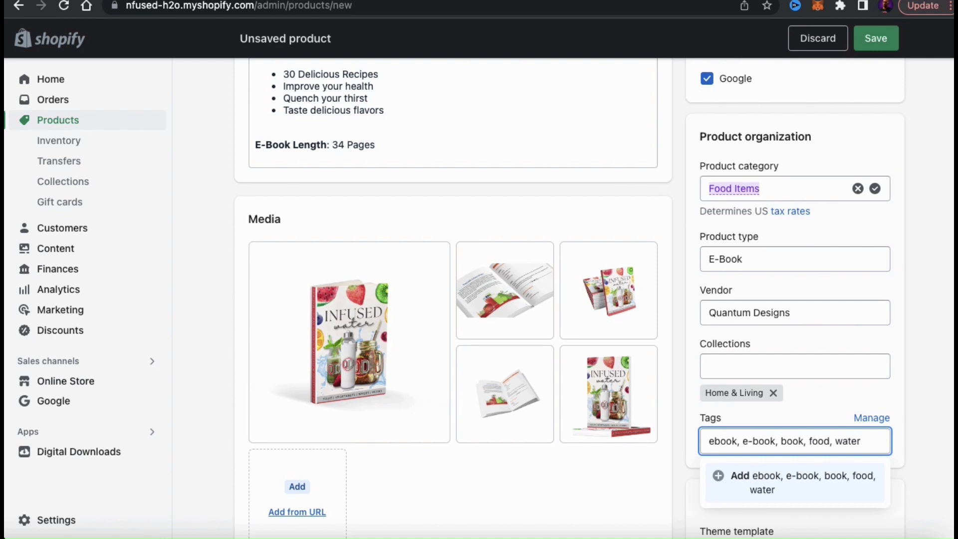
{"action": "key", "text": "Return"}
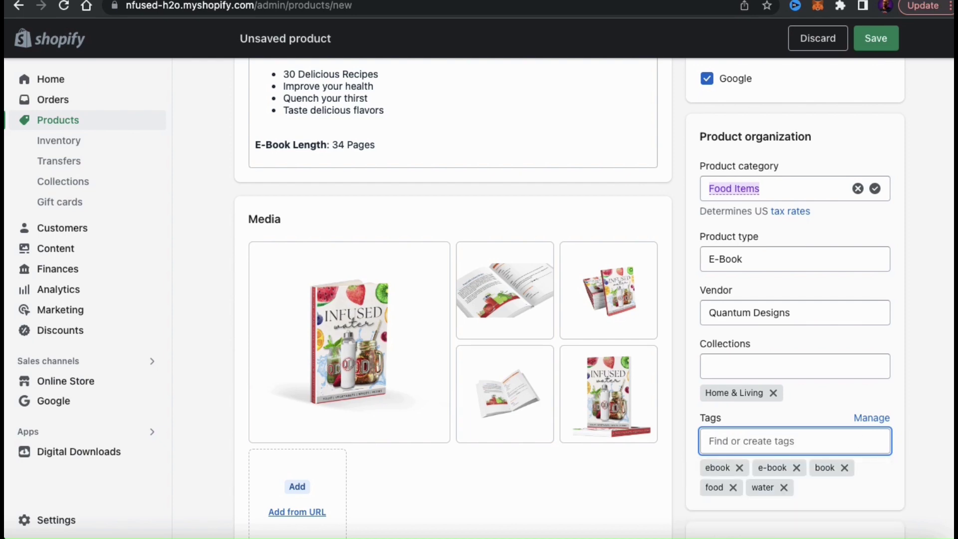
Step: Change the product status to Draft and save the new product
{"action": "scroll", "coordinate": [921, 409], "scroll_direction": "up", "scroll_amount": 7}
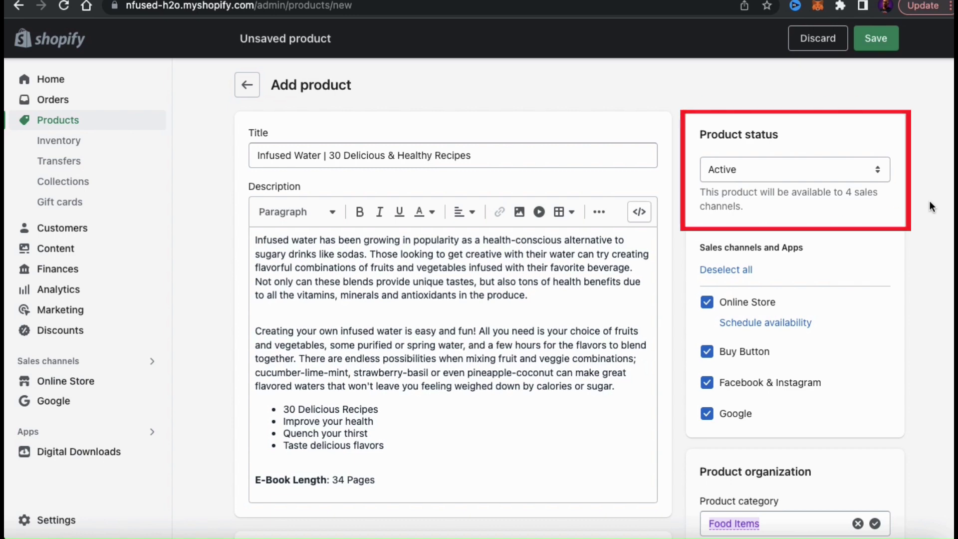
{"action": "left_click", "coordinate": [881, 173]}
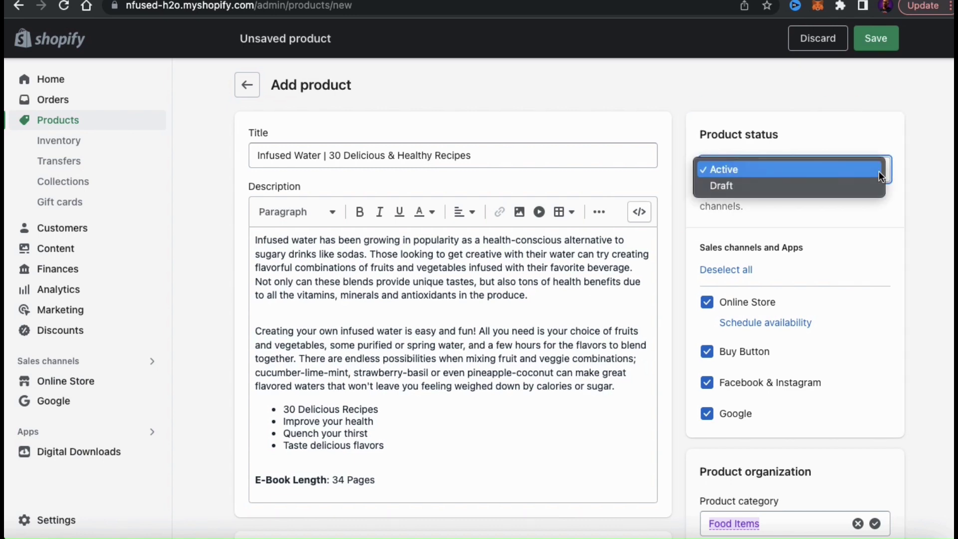
{"action": "left_click", "coordinate": [853, 186]}
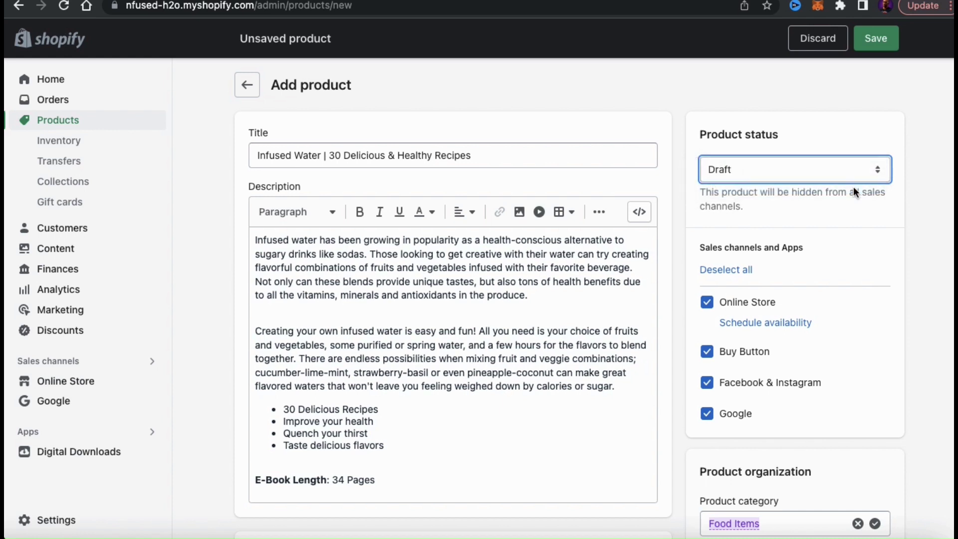
{"action": "left_click", "coordinate": [911, 194]}
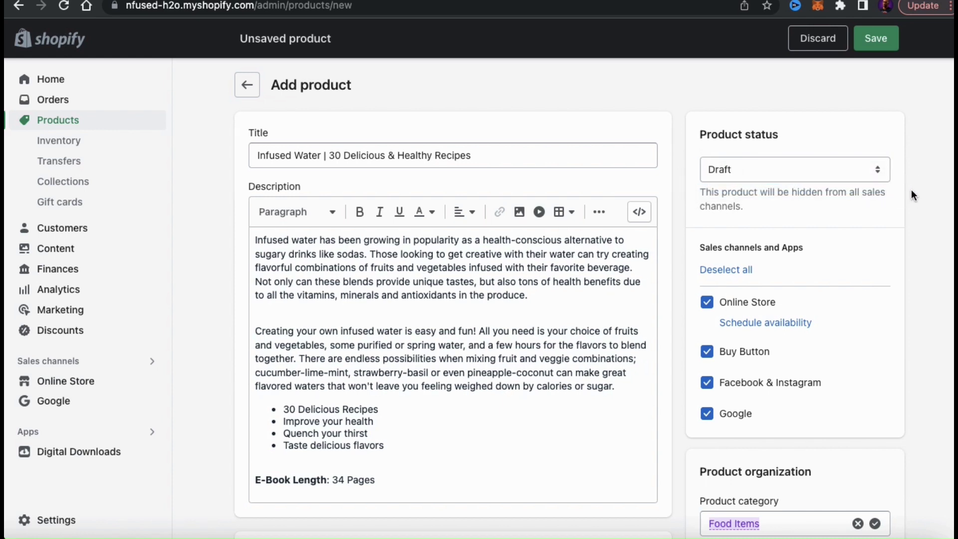
{"action": "left_click", "coordinate": [876, 41]}
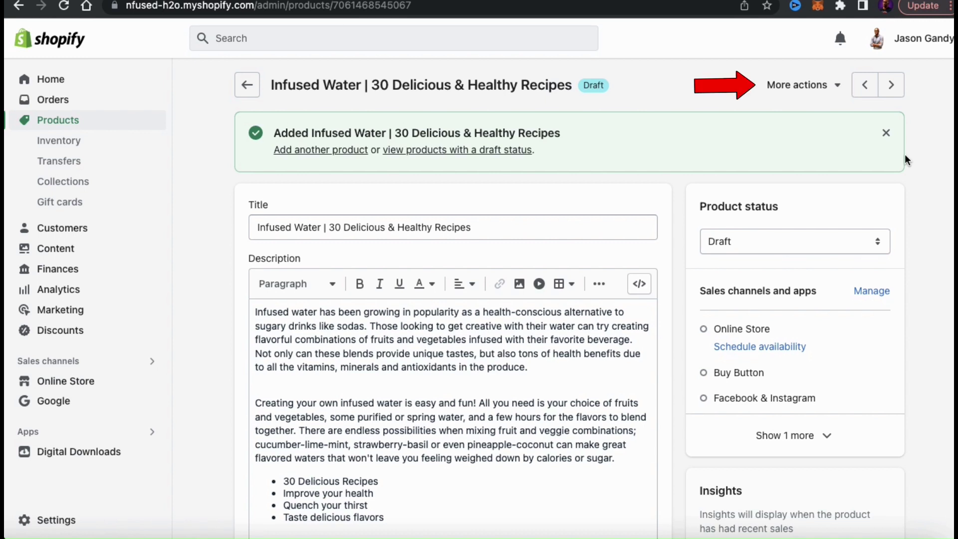
Step: Attach the digital file QD Infused Water - E-Book Digital Product.pdf to the saved product through Digital Downloads
{"action": "left_click", "coordinate": [837, 86]}
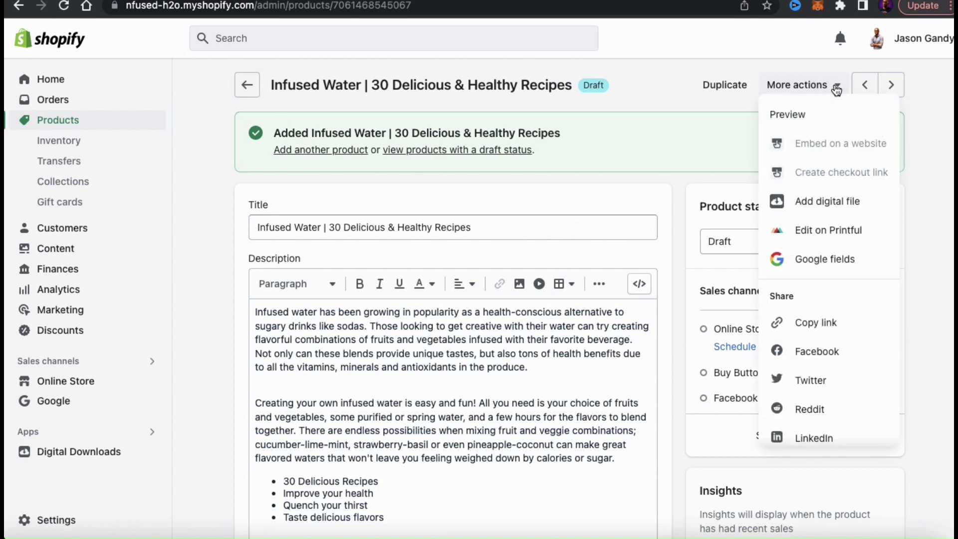
{"action": "left_click", "coordinate": [827, 212]}
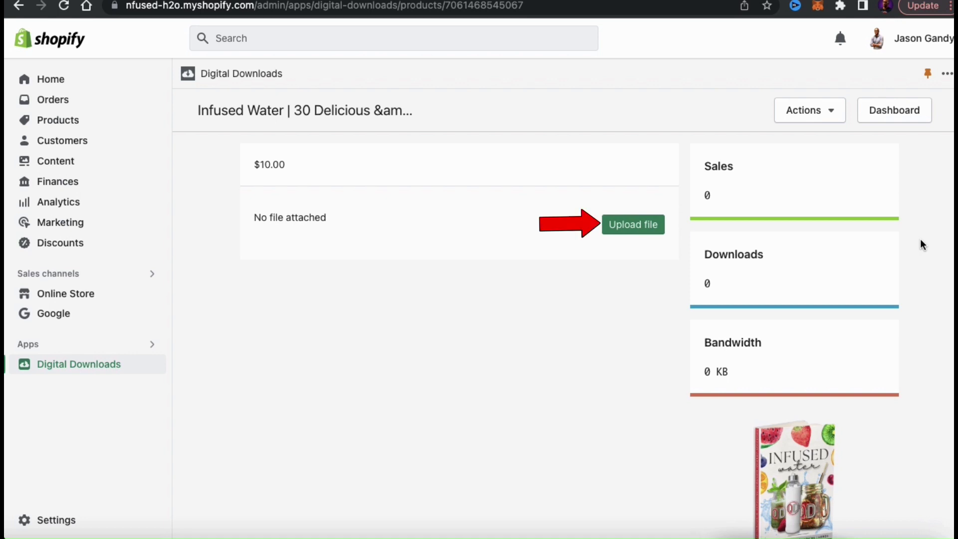
{"action": "left_click", "coordinate": [638, 228]}
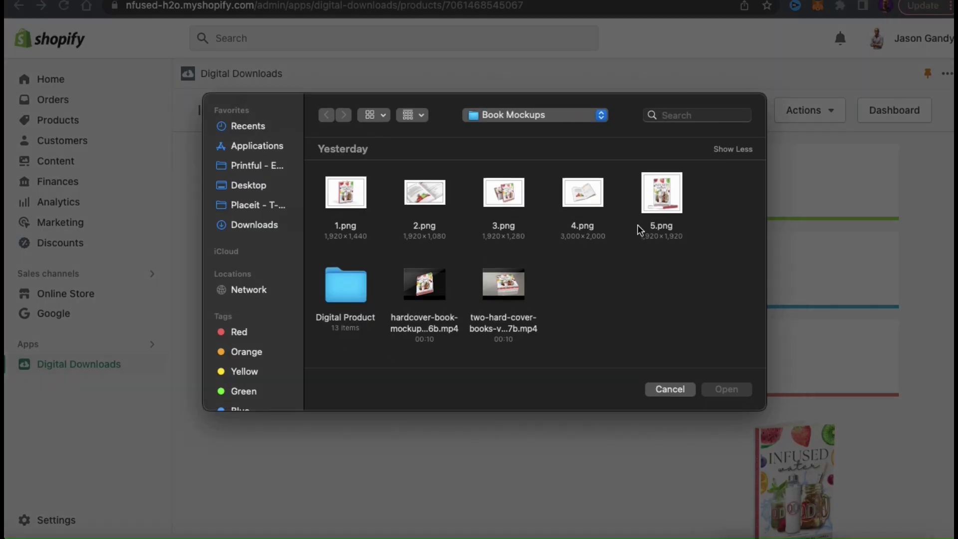
{"action": "key", "text": "super+Up"}
{"action": "left_click", "coordinate": [504, 270]}
{"action": "double_click", "coordinate": [504, 269]}
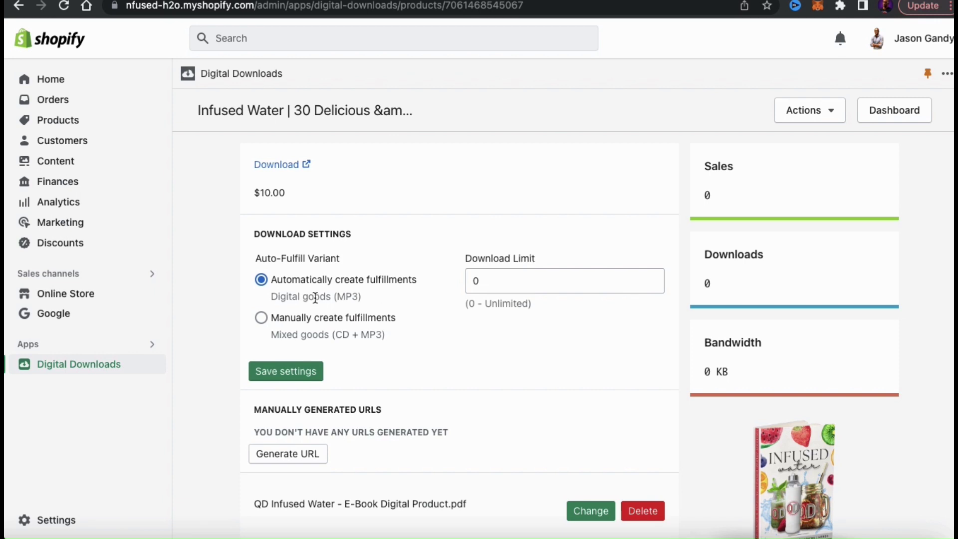
Step: Choose automatic fulfillment for the e-book, set its download limit to 1 and save the download settings
{"action": "left_click", "coordinate": [260, 320]}
{"action": "left_click", "coordinate": [262, 280]}
{"action": "left_click", "coordinate": [493, 286]}
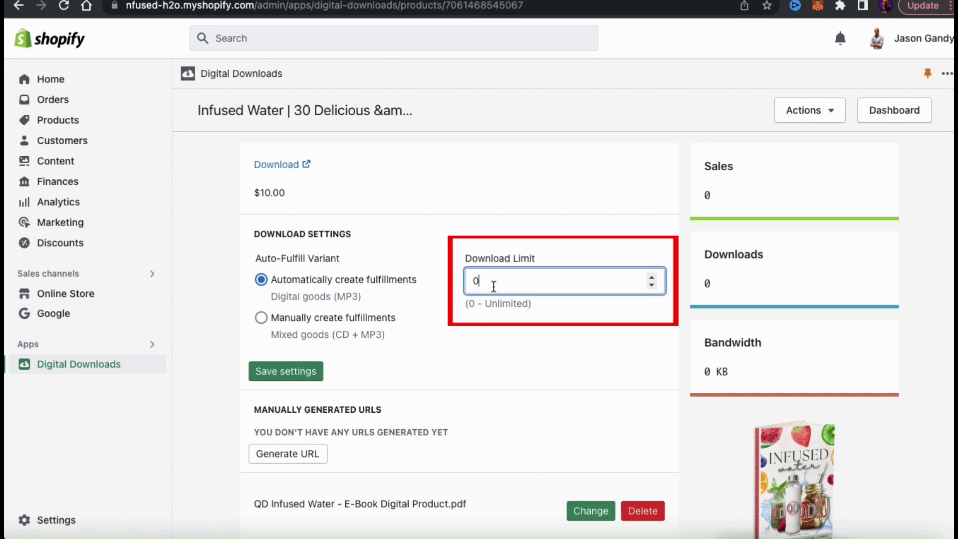
{"action": "left_click", "coordinate": [652, 277]}
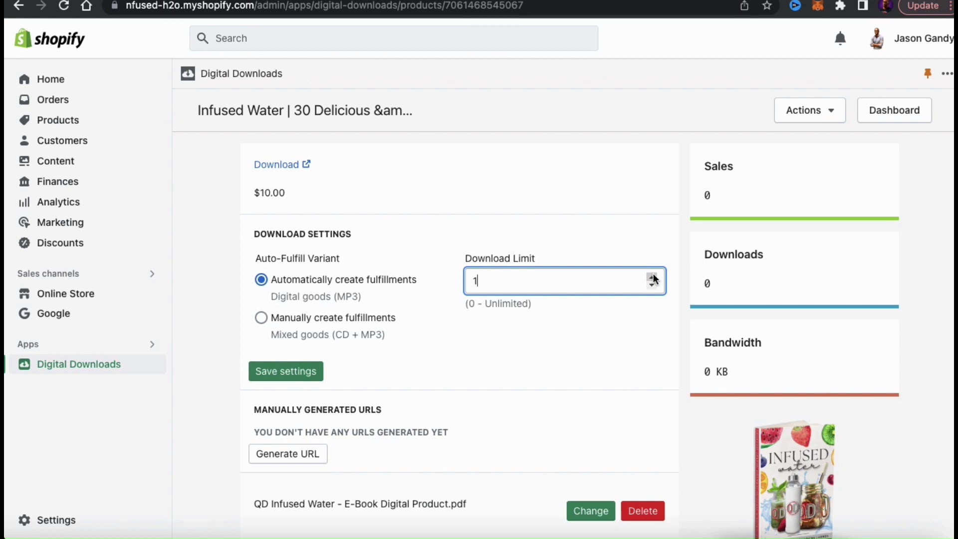
{"action": "left_click", "coordinate": [640, 325]}
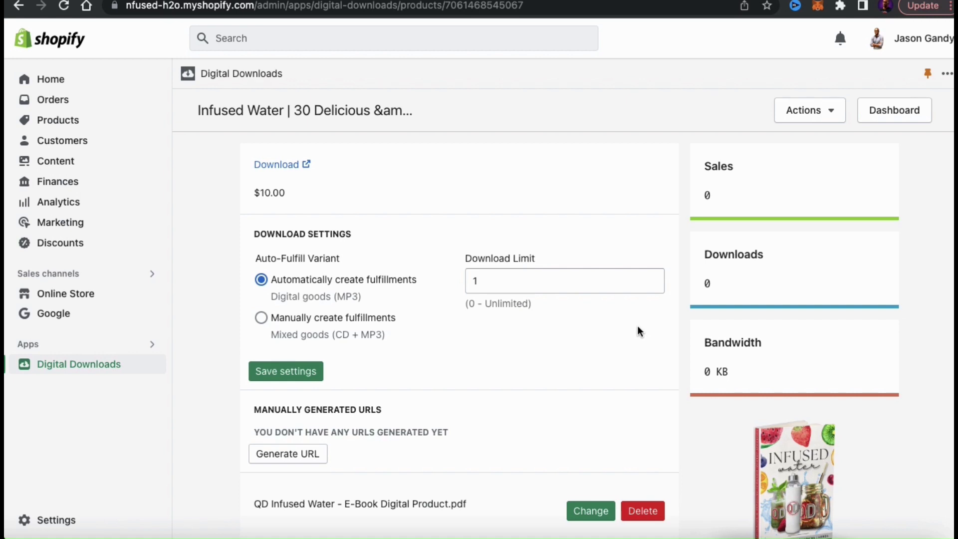
{"action": "left_click", "coordinate": [276, 379]}
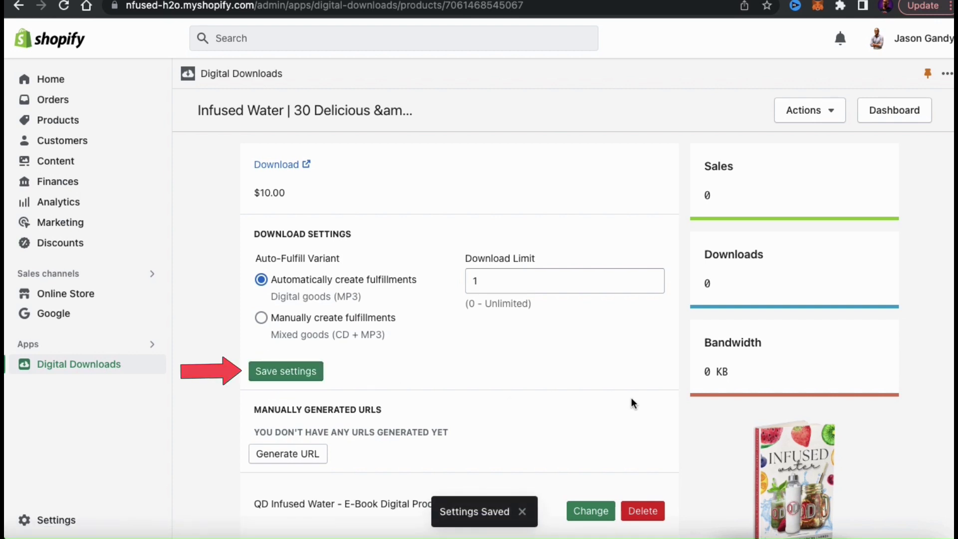
Step: Generate a manual download URL for the e-book
{"action": "scroll", "coordinate": [693, 423], "scroll_direction": "down", "scroll_amount": 3}
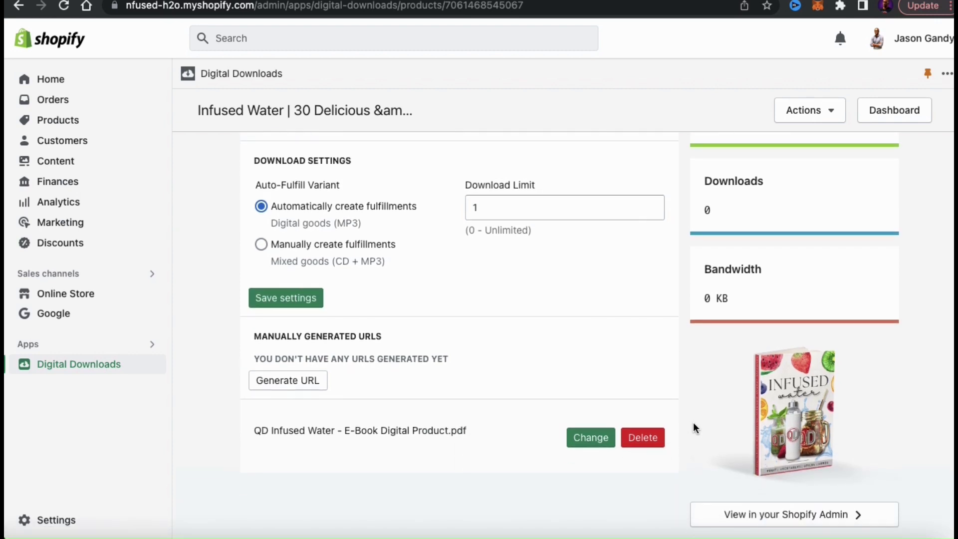
{"action": "scroll", "coordinate": [693, 422], "scroll_direction": "down", "scroll_amount": 3}
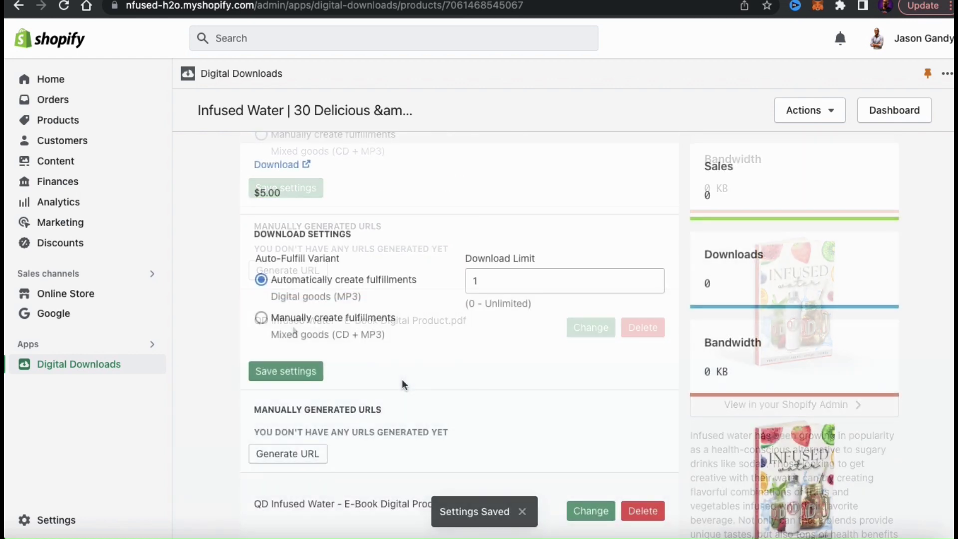
{"action": "left_click", "coordinate": [305, 459]}
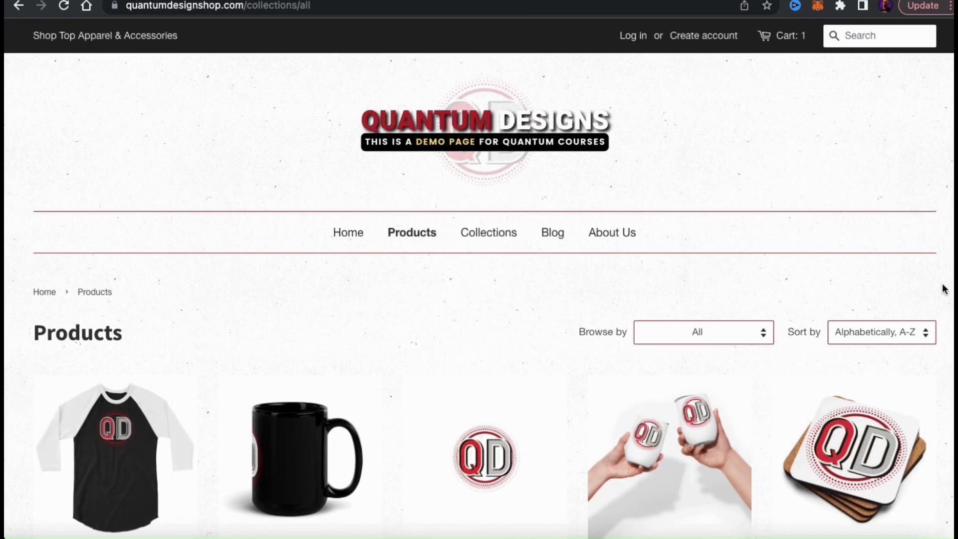
Step: Open the Infused Water e-book's page from the Quantum Designs storefront's product list and review the listing
{"action": "scroll", "coordinate": [944, 288], "scroll_direction": "down", "scroll_amount": 6}
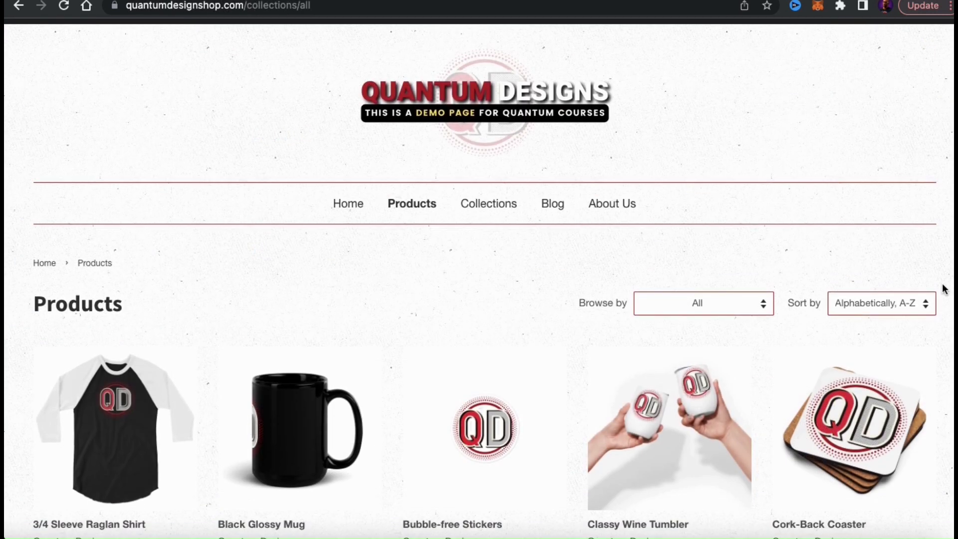
{"action": "scroll", "coordinate": [944, 288], "scroll_direction": "down", "scroll_amount": 3}
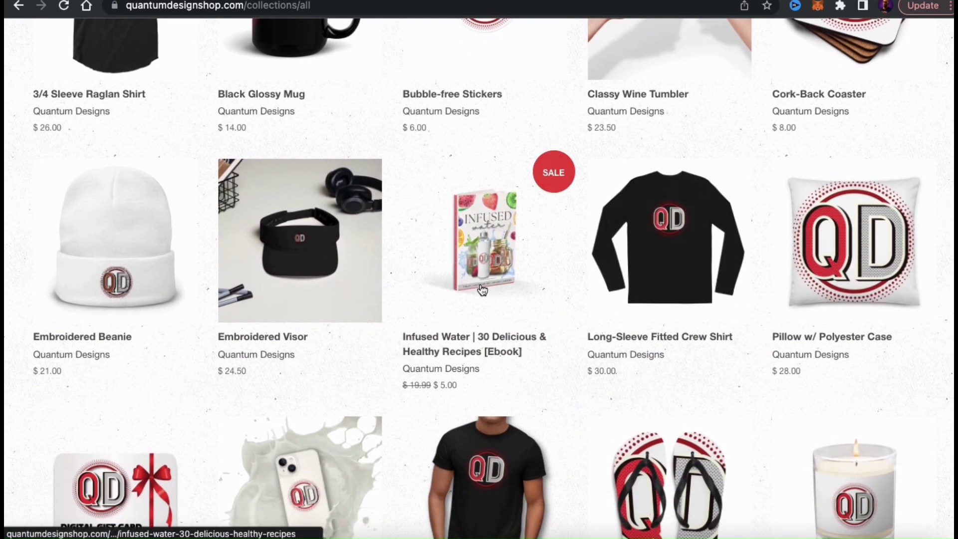
{"action": "left_click", "coordinate": [475, 277]}
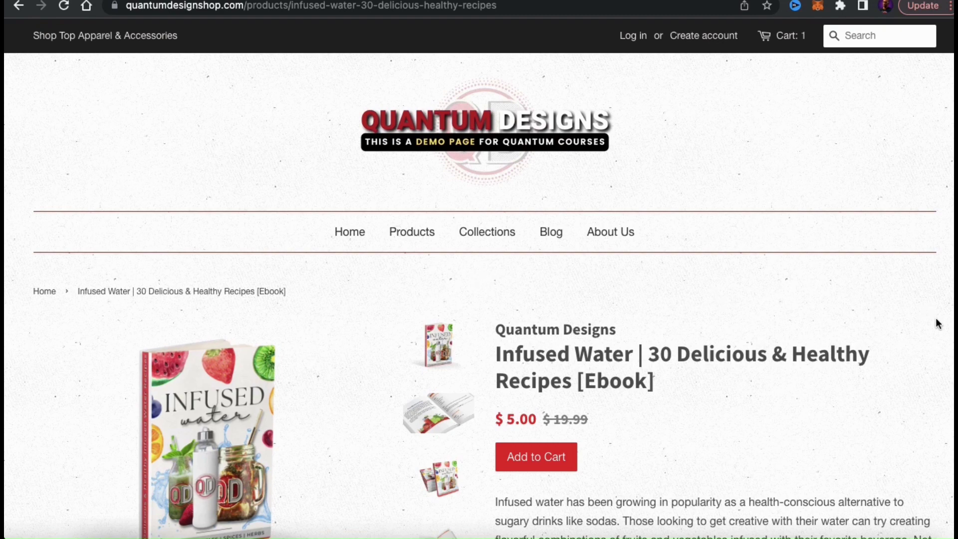
{"action": "scroll", "coordinate": [936, 318], "scroll_direction": "down", "scroll_amount": 3}
{"action": "scroll", "coordinate": [936, 324], "scroll_direction": "down", "scroll_amount": 2}
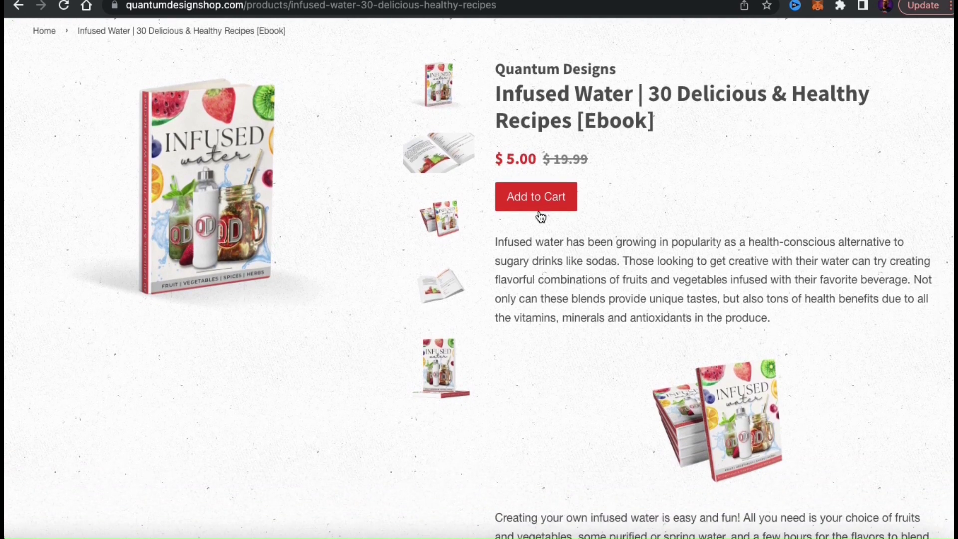
Step: Add the Infused Water e-book to the cart and proceed to checkout
{"action": "left_click", "coordinate": [530, 200]}
{"action": "scroll", "coordinate": [778, 372], "scroll_direction": "down", "scroll_amount": 3}
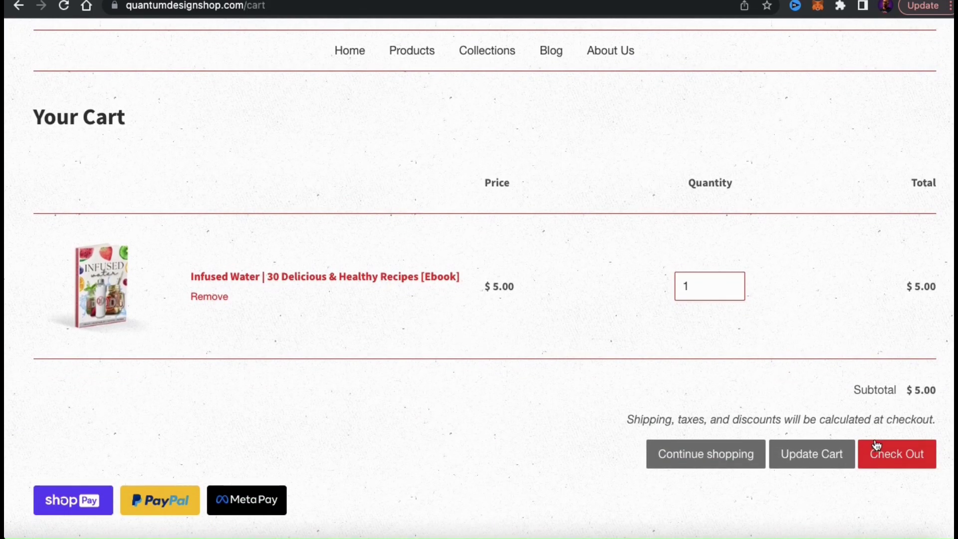
{"action": "left_click", "coordinate": [894, 461]}
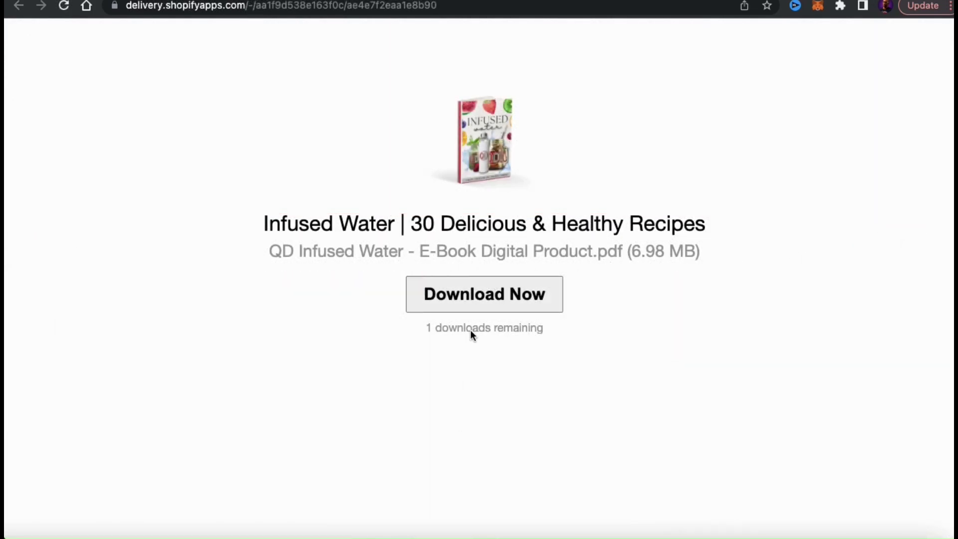
Step: Download the Infused Water e-book PDF from its delivery page
{"action": "left_click", "coordinate": [481, 295]}
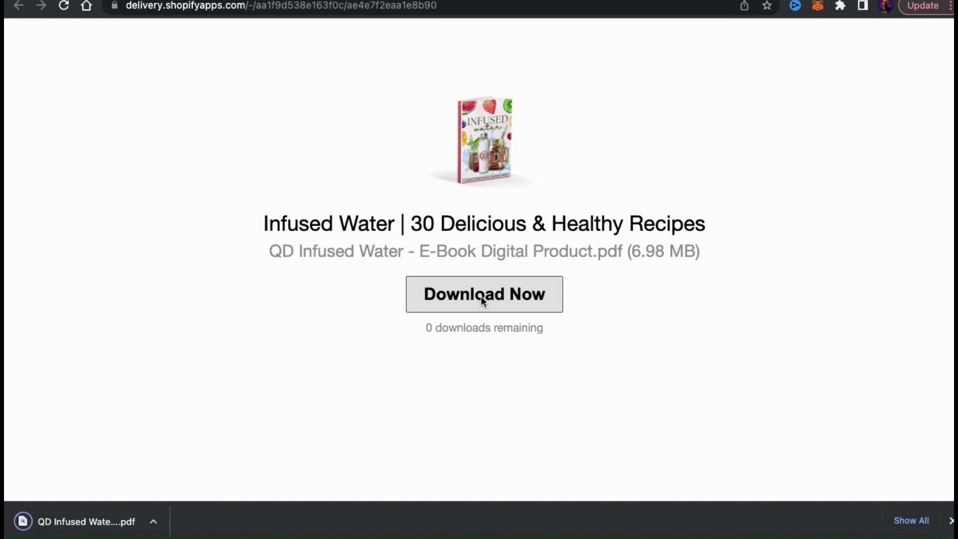
Step: Open the downloaded QD Infused Water e-book PDF and look through its cover and first pages
{"action": "left_click", "coordinate": [154, 522]}
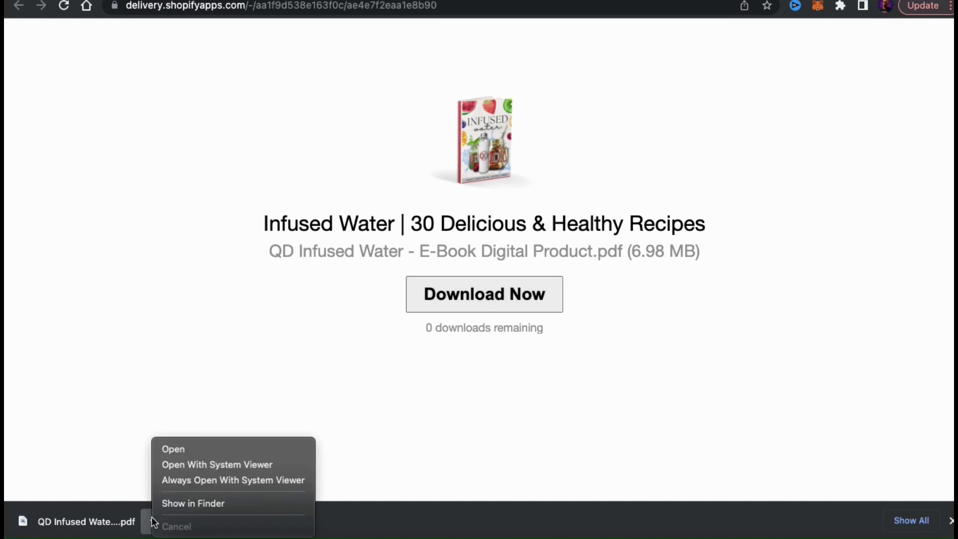
{"action": "left_click", "coordinate": [170, 449]}
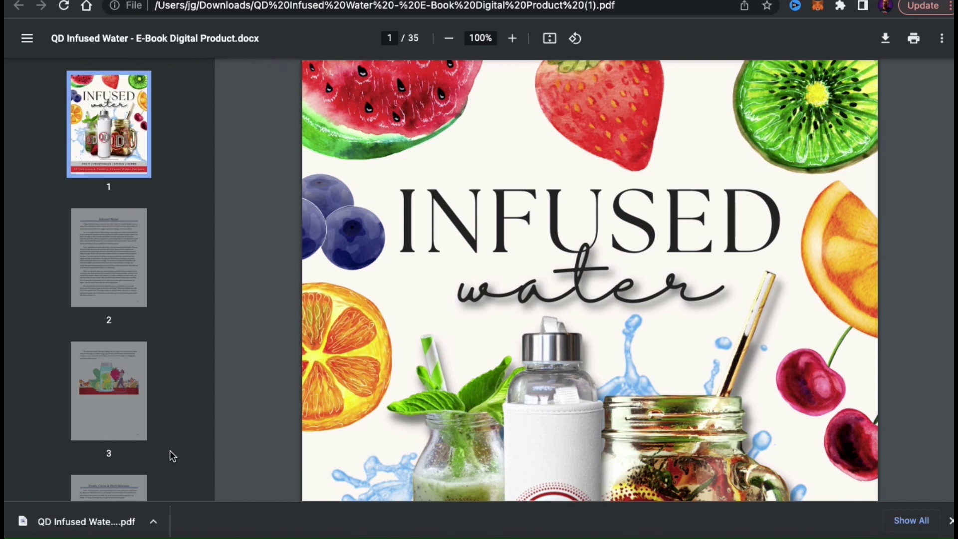
{"action": "left_click", "coordinate": [951, 521]}
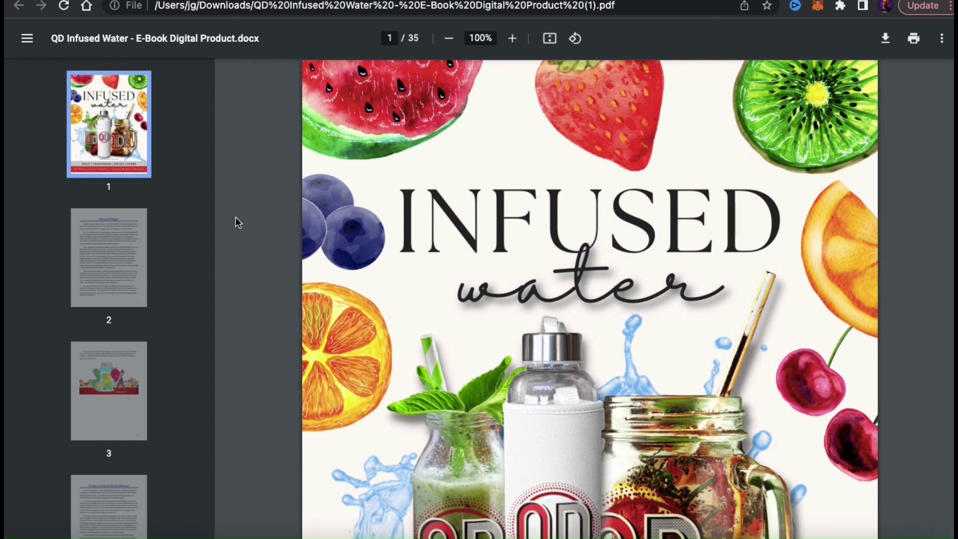
{"action": "scroll", "coordinate": [236, 220], "scroll_direction": "down", "scroll_amount": 9}
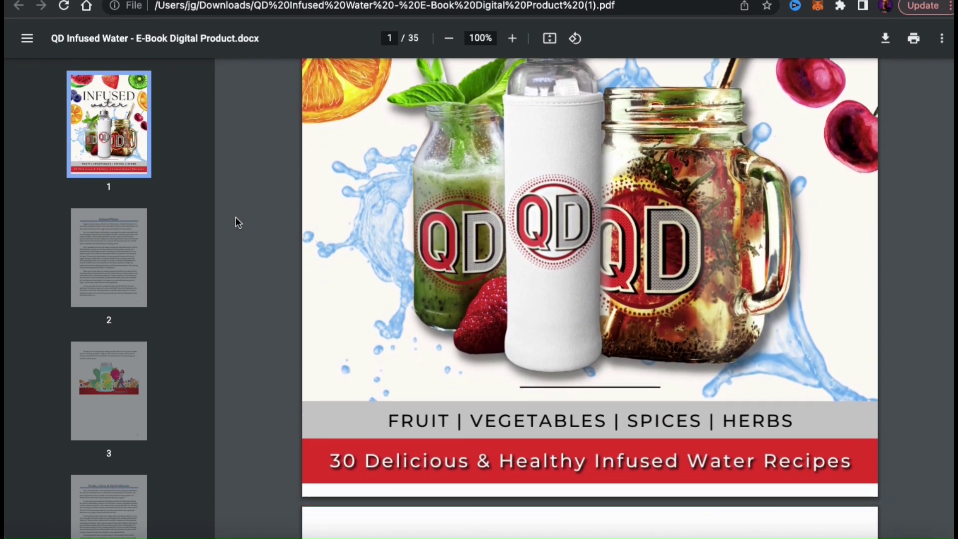
{"action": "scroll", "coordinate": [235, 220], "scroll_direction": "down", "scroll_amount": 12}
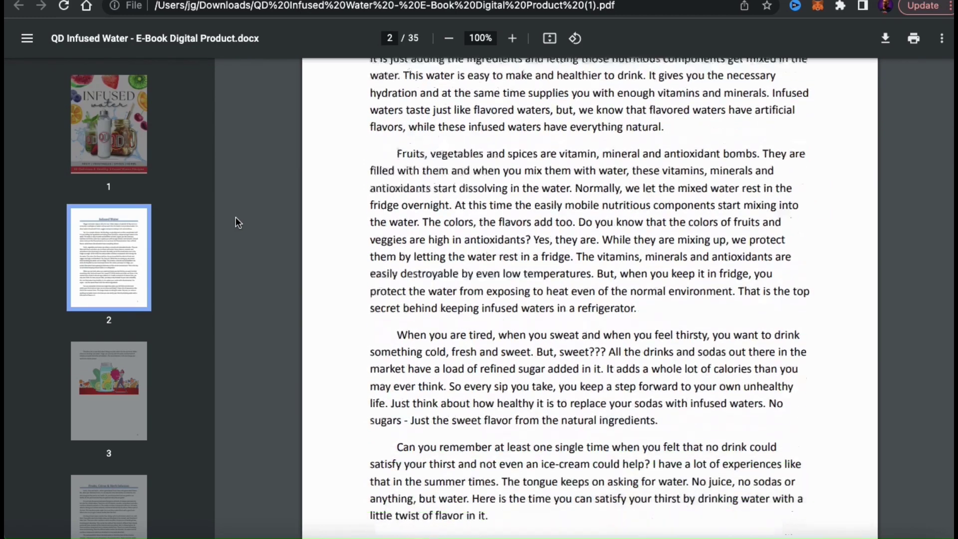
{"action": "scroll", "coordinate": [236, 218], "scroll_direction": "down", "scroll_amount": 14}
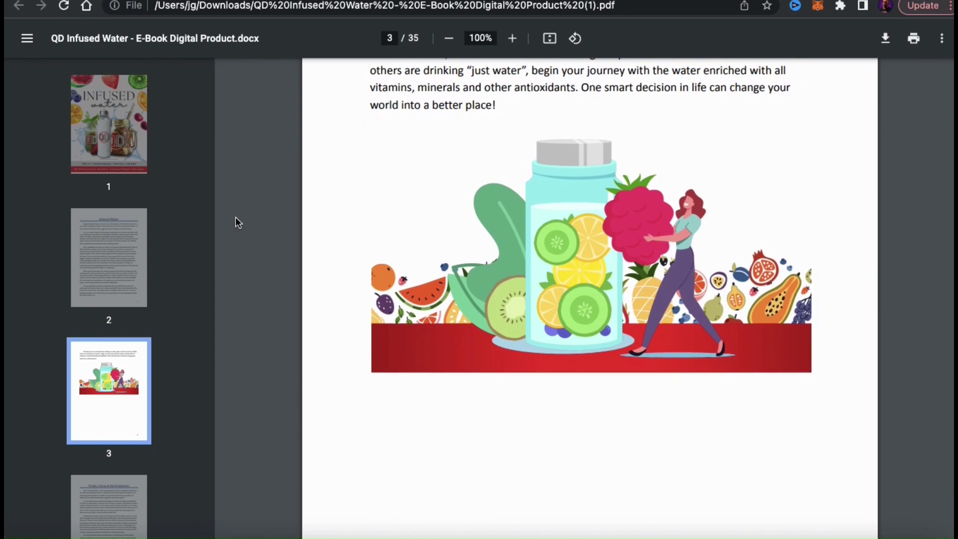
{"action": "scroll", "coordinate": [236, 220], "scroll_direction": "down", "scroll_amount": 15}
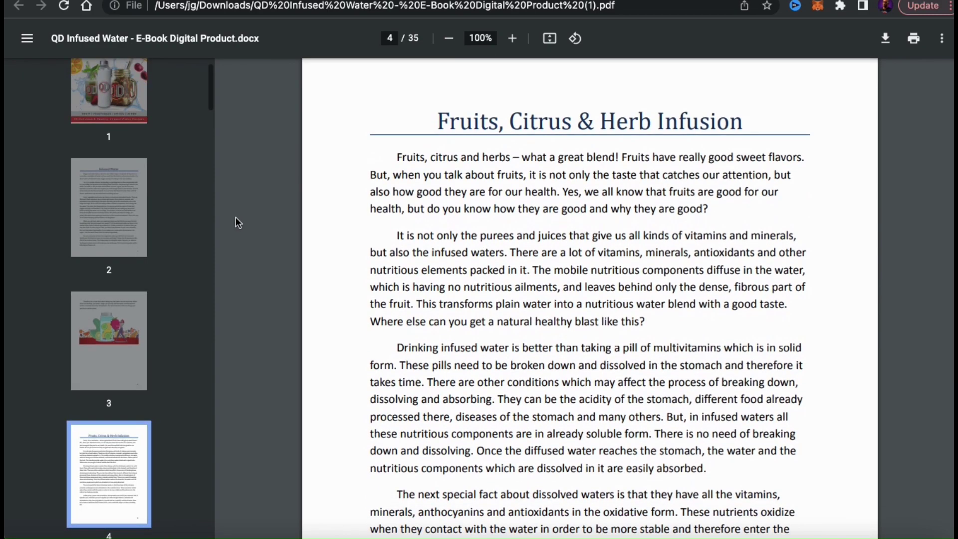
{"action": "scroll", "coordinate": [235, 219], "scroll_direction": "down", "scroll_amount": 2}
{"action": "scroll", "coordinate": [235, 219], "scroll_direction": "up", "scroll_amount": 20}
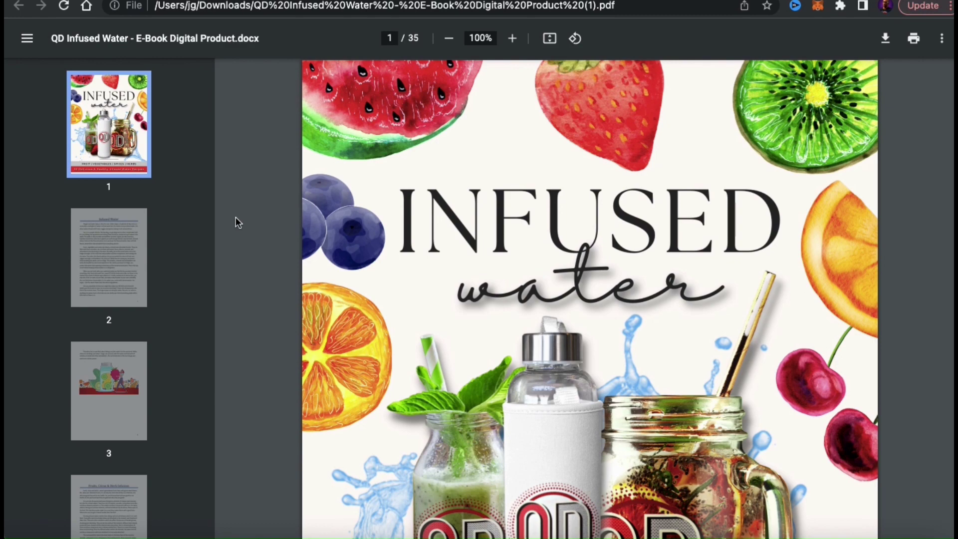
{"action": "scroll", "coordinate": [237, 221], "scroll_direction": "down", "scroll_amount": 5}
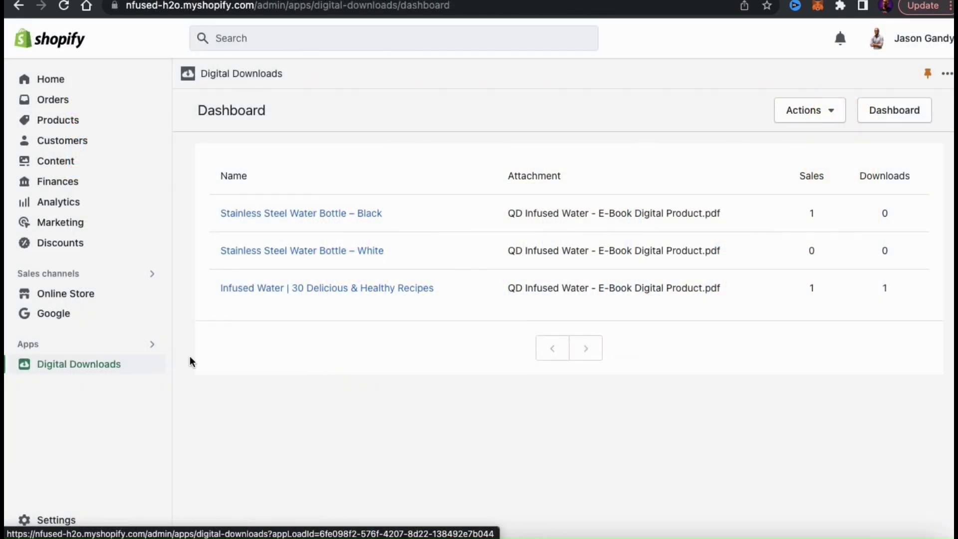
Step: Open the Digital Downloads settings and review the Download ready email template with its liquid variables
{"action": "left_click", "coordinate": [834, 118]}
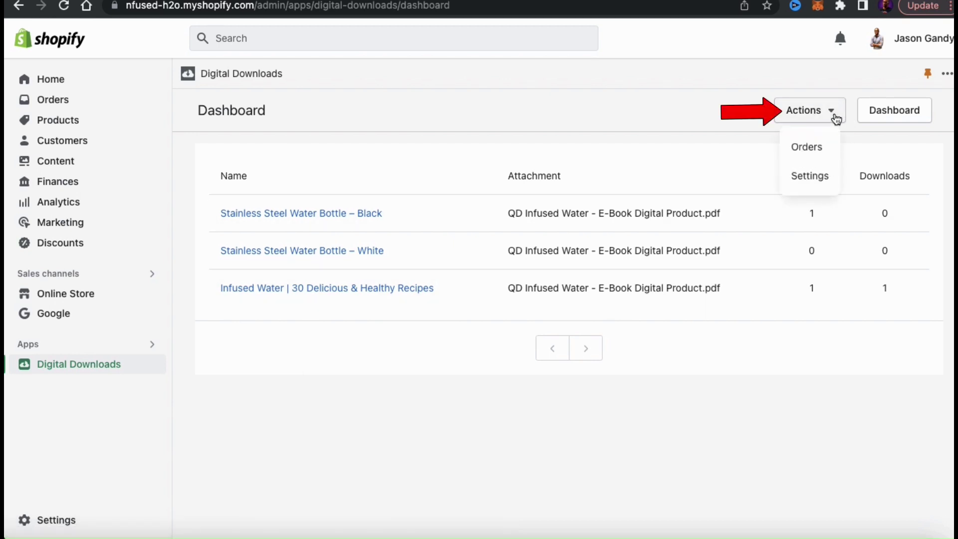
{"action": "left_click", "coordinate": [814, 188]}
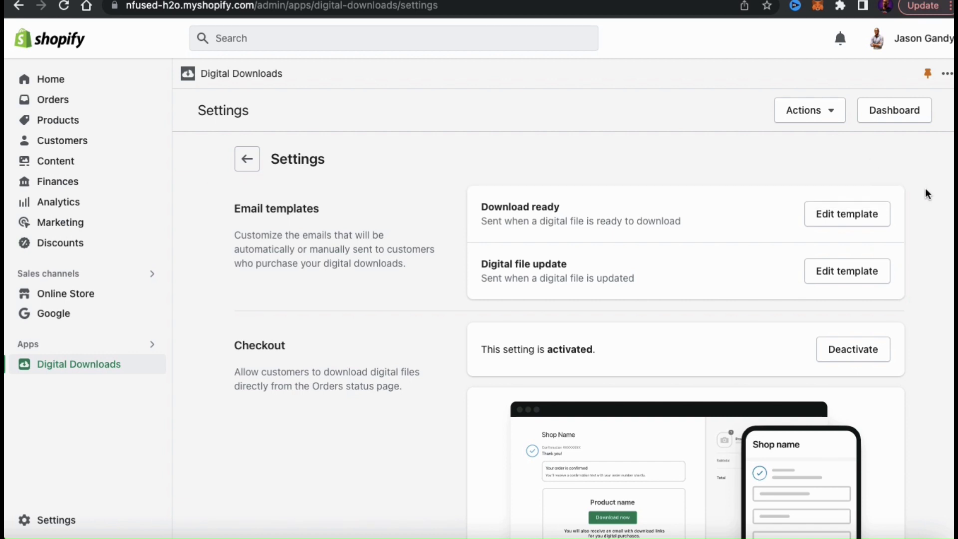
{"action": "scroll", "coordinate": [925, 189], "scroll_direction": "down", "scroll_amount": 2}
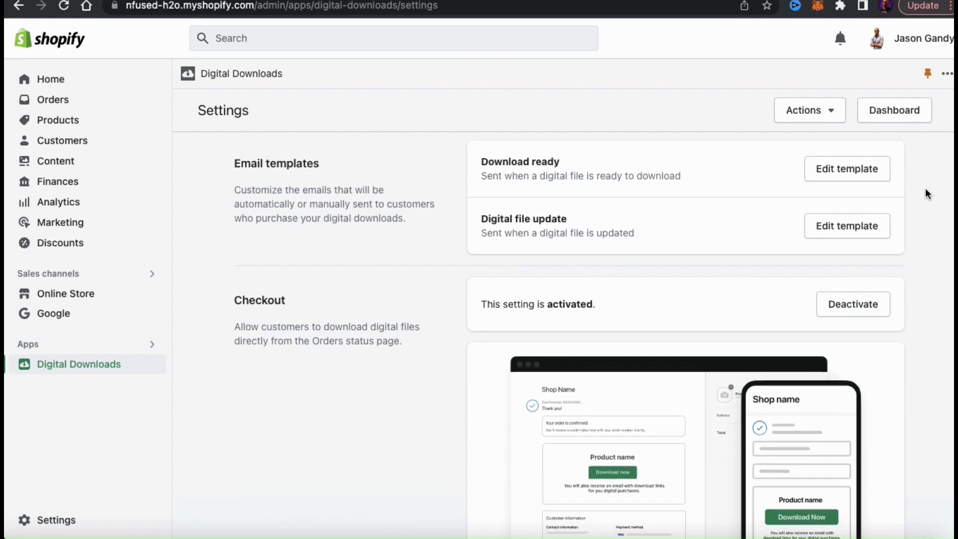
{"action": "left_click", "coordinate": [852, 179]}
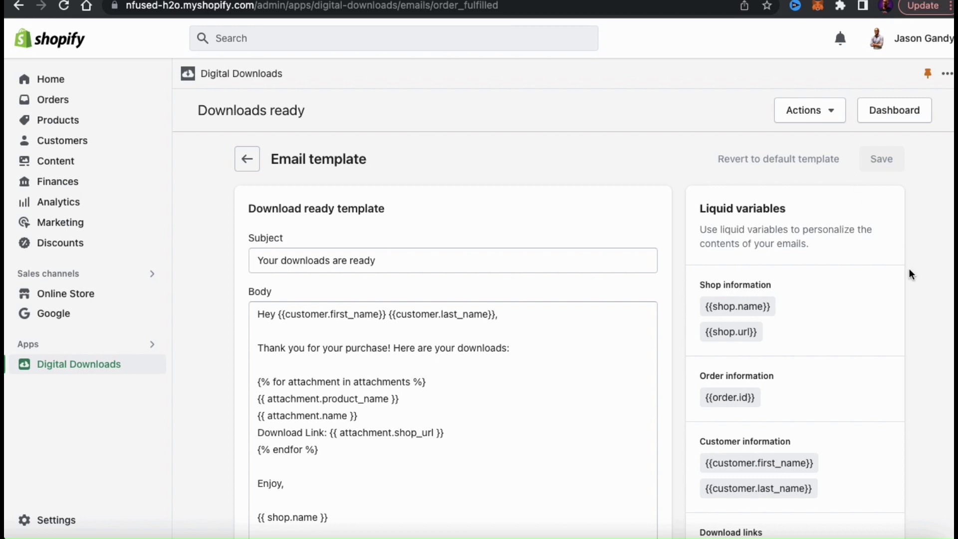
{"action": "scroll", "coordinate": [897, 278], "scroll_direction": "down", "scroll_amount": 2}
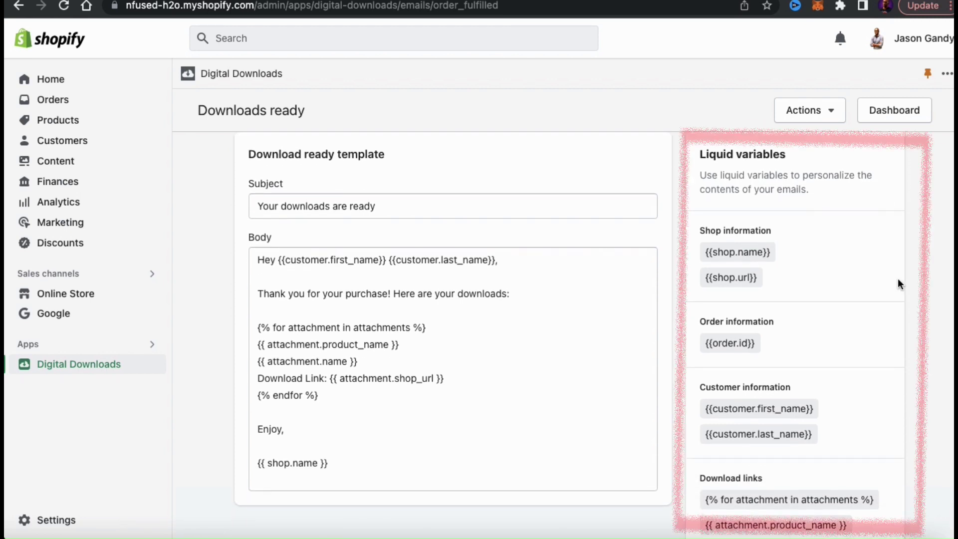
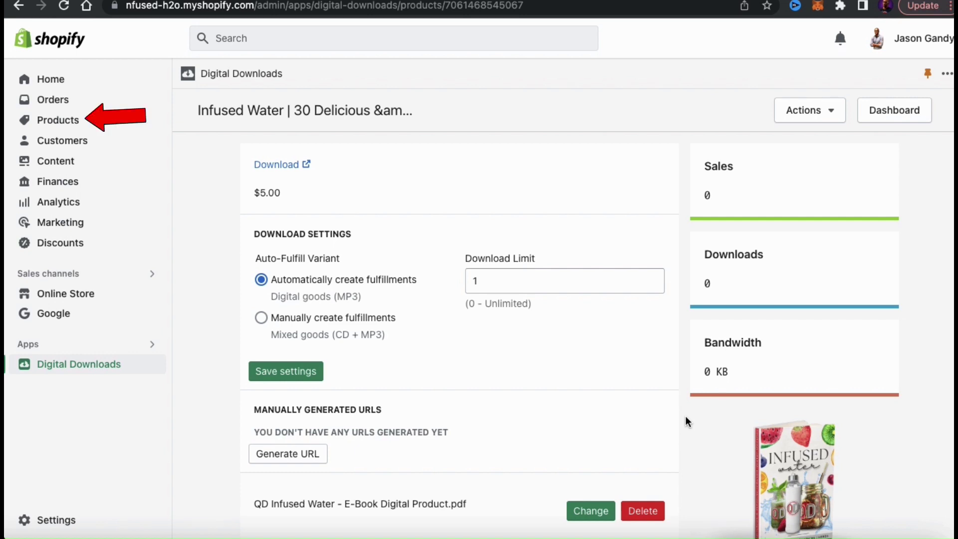
Step: Open the Stainless Steel Water Bottle product from the store's product list and go to its digital file page
{"action": "left_click", "coordinate": [62, 127]}
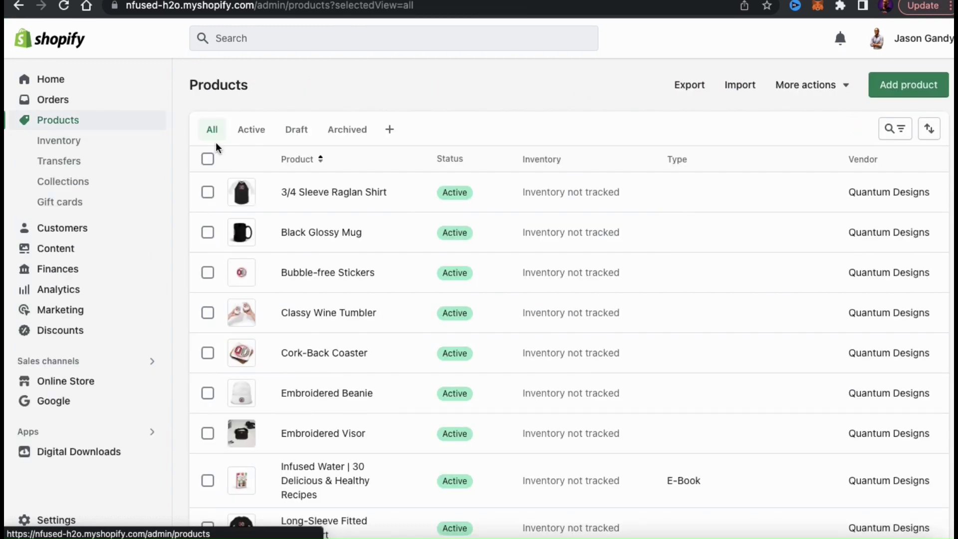
{"action": "scroll", "coordinate": [310, 200], "scroll_direction": "down", "scroll_amount": 2}
{"action": "scroll", "coordinate": [312, 202], "scroll_direction": "down", "scroll_amount": 5}
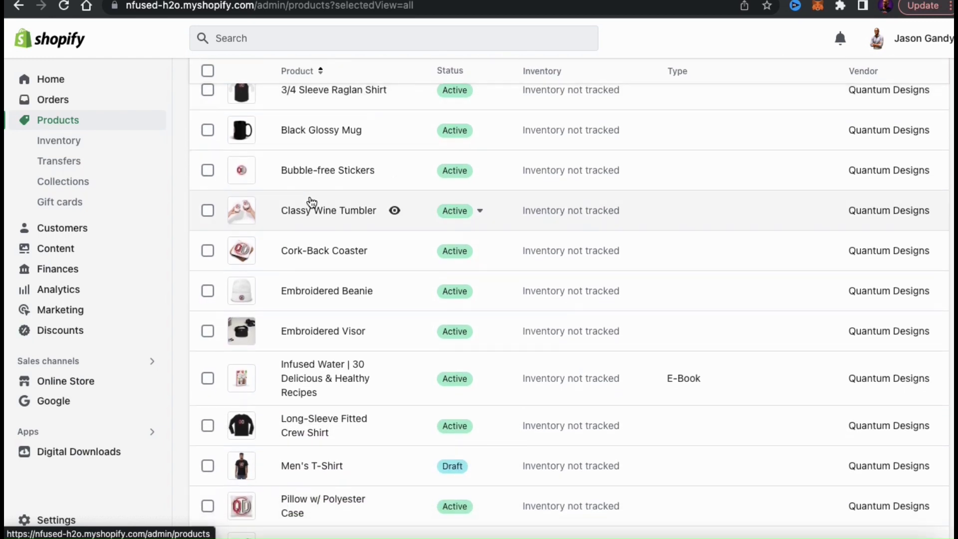
{"action": "scroll", "coordinate": [312, 201], "scroll_direction": "down", "scroll_amount": 6}
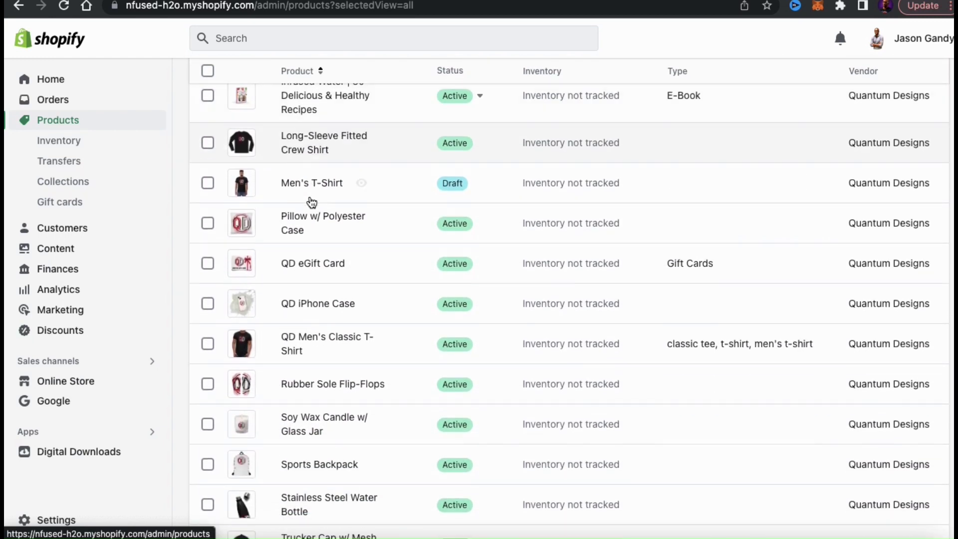
{"action": "scroll", "coordinate": [312, 202], "scroll_direction": "down", "scroll_amount": 1}
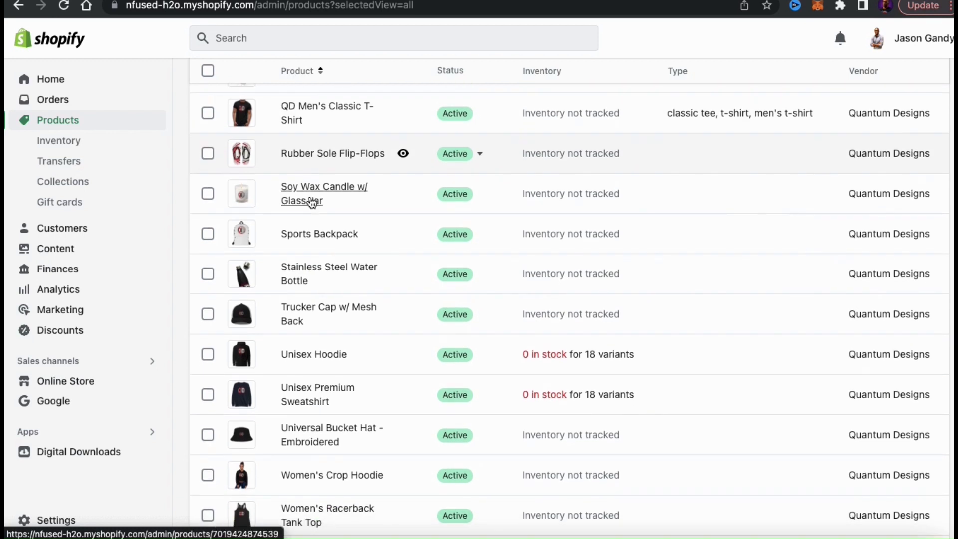
{"action": "left_click", "coordinate": [320, 275]}
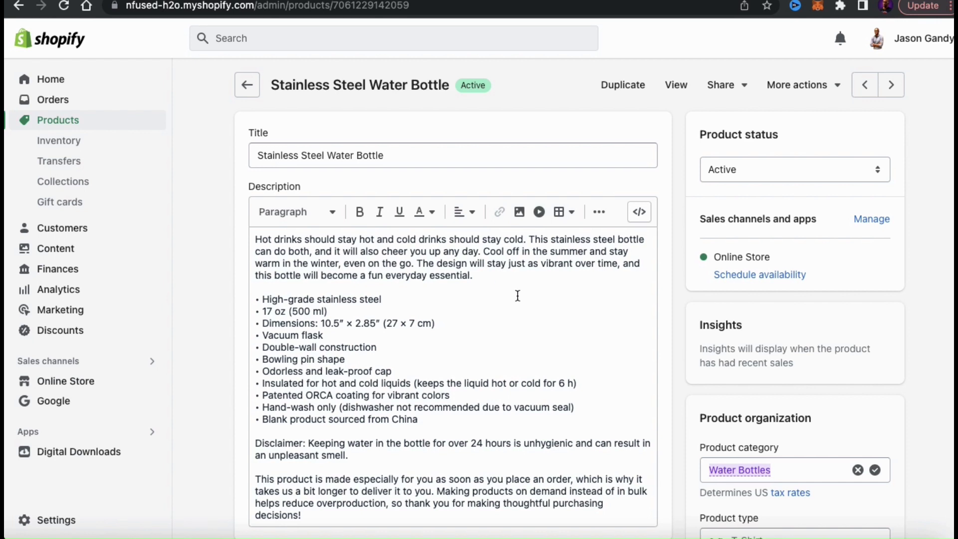
{"action": "left_click", "coordinate": [837, 89]}
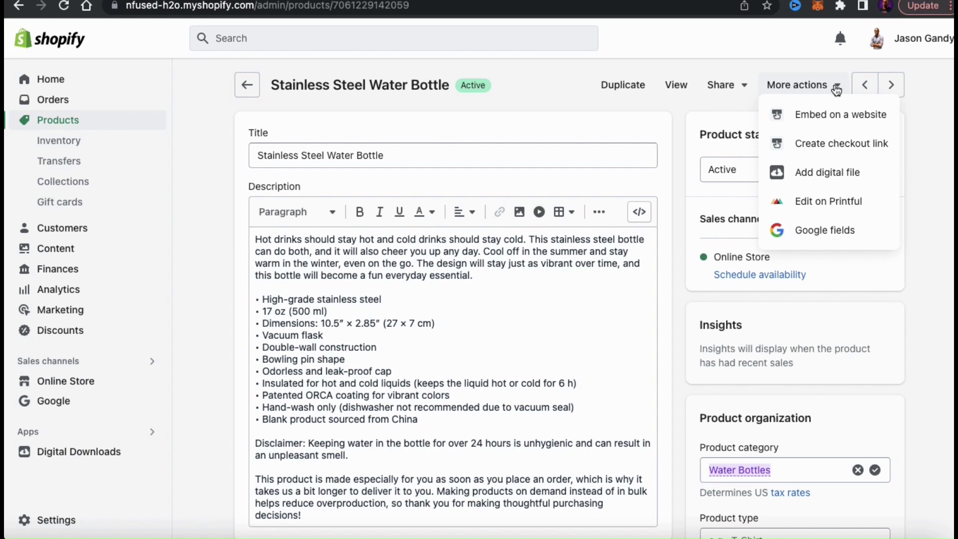
{"action": "left_click", "coordinate": [822, 186]}
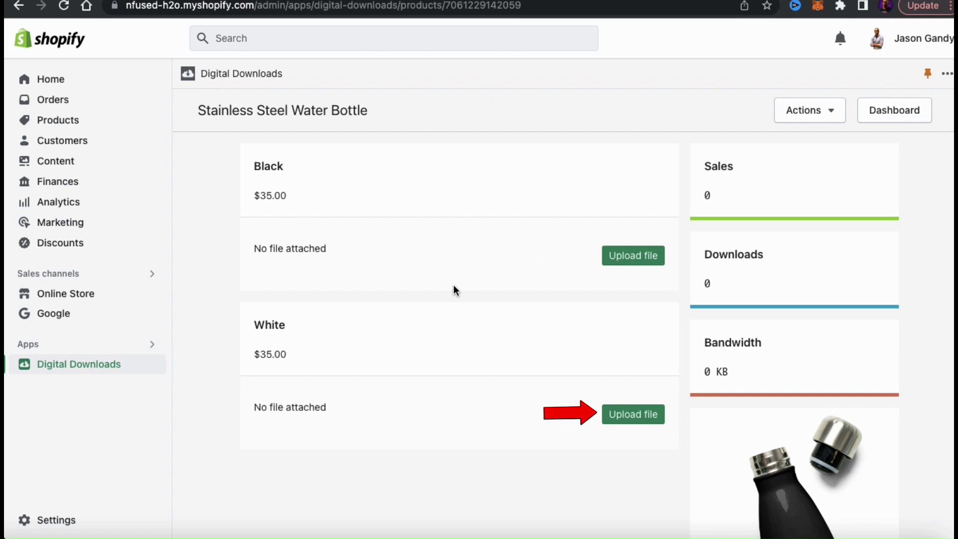
Step: Attach QD Infused Water - E-Book Digital Product.pdf to the Black bottle variant and set its download limit to 1
{"action": "left_click", "coordinate": [628, 261]}
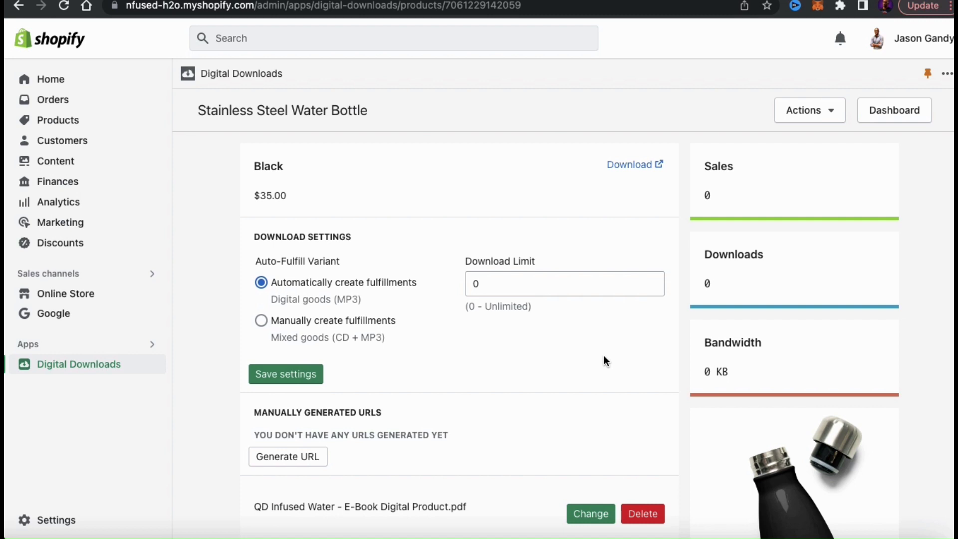
{"action": "left_click", "coordinate": [528, 282]}
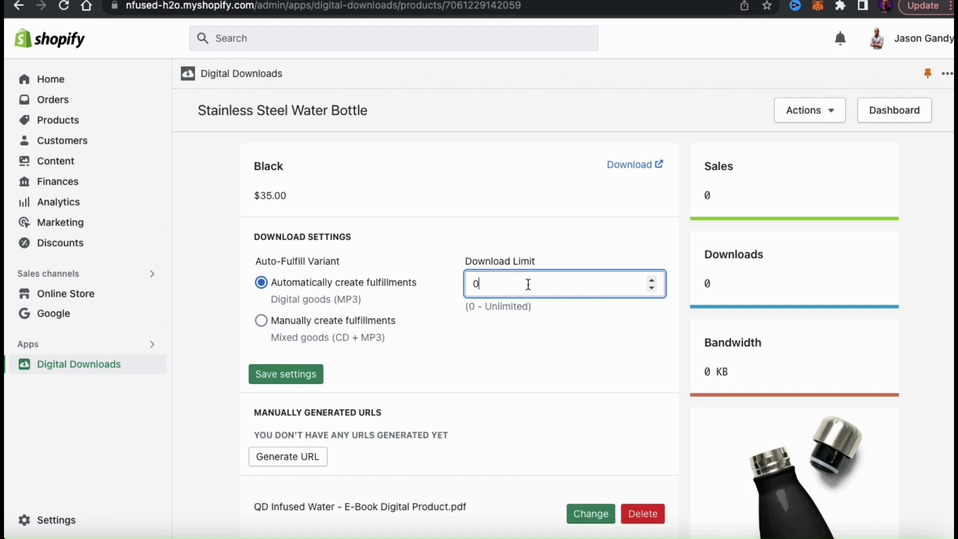
{"action": "left_click", "coordinate": [649, 280]}
{"action": "left_click", "coordinate": [580, 358]}
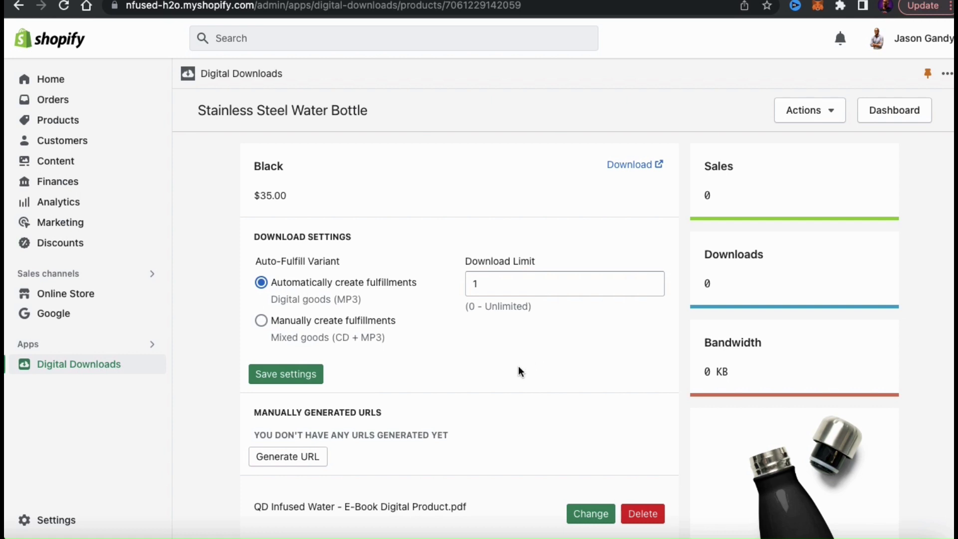
Step: Set the Black and White bottle variants to manually create fulfillments and save the White variant's settings
{"action": "left_click", "coordinate": [261, 327]}
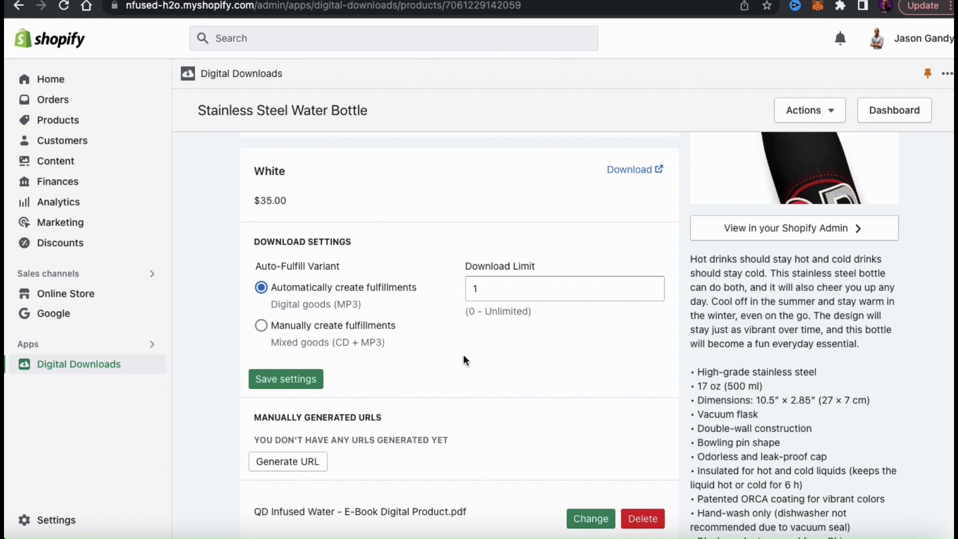
{"action": "left_click", "coordinate": [262, 327]}
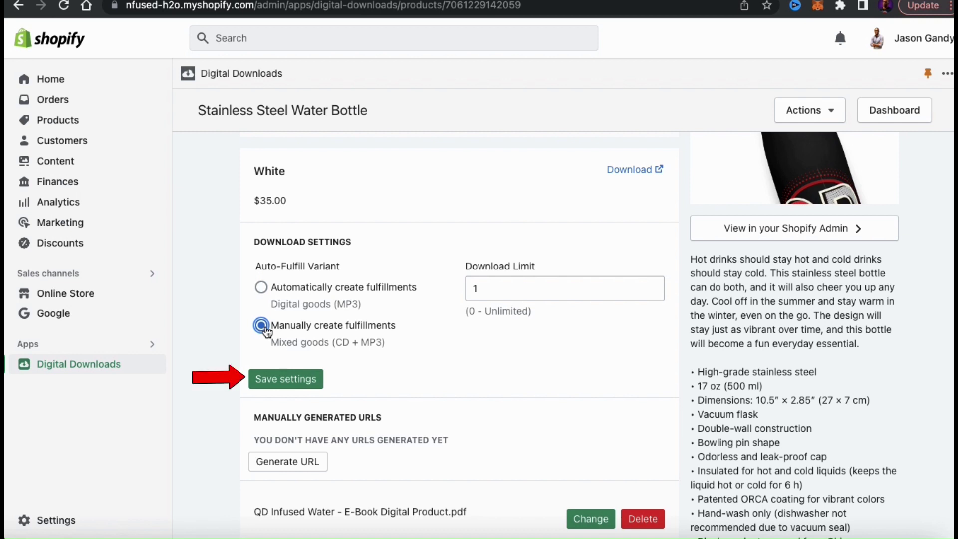
{"action": "left_click", "coordinate": [302, 380]}
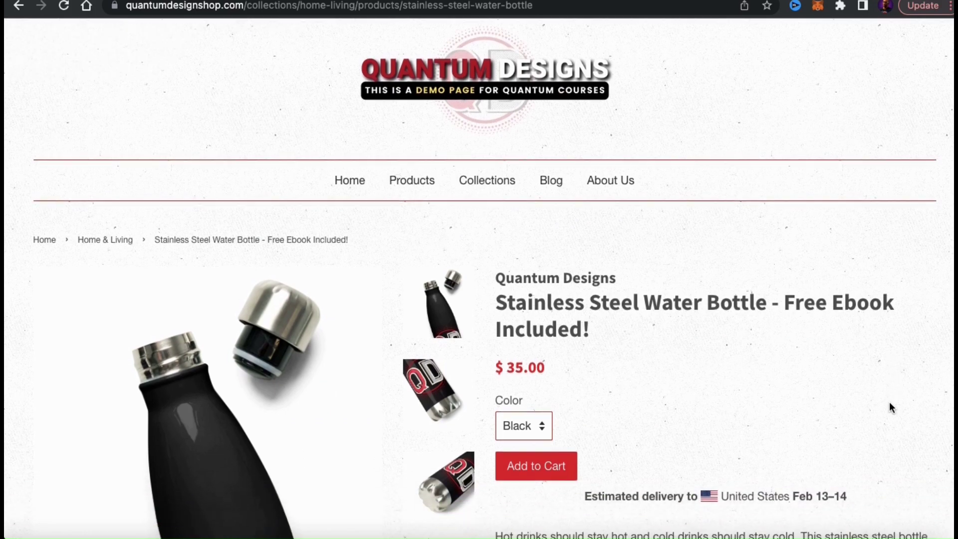
Step: Review the Stainless Steel Water Bottle's storefront listing and open the page of its included Infused Water e-book
{"action": "scroll", "coordinate": [890, 403], "scroll_direction": "down", "scroll_amount": 3}
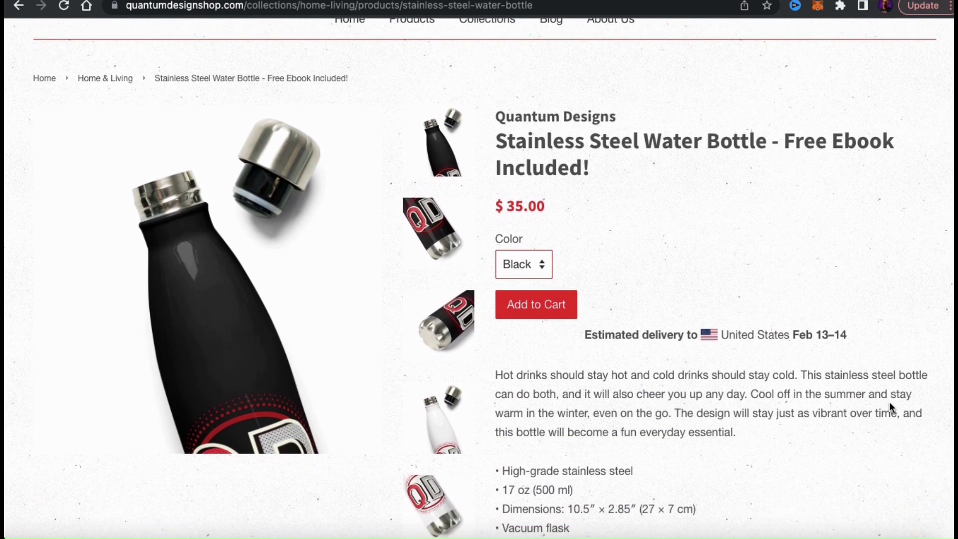
{"action": "scroll", "coordinate": [890, 406], "scroll_direction": "down", "scroll_amount": 12}
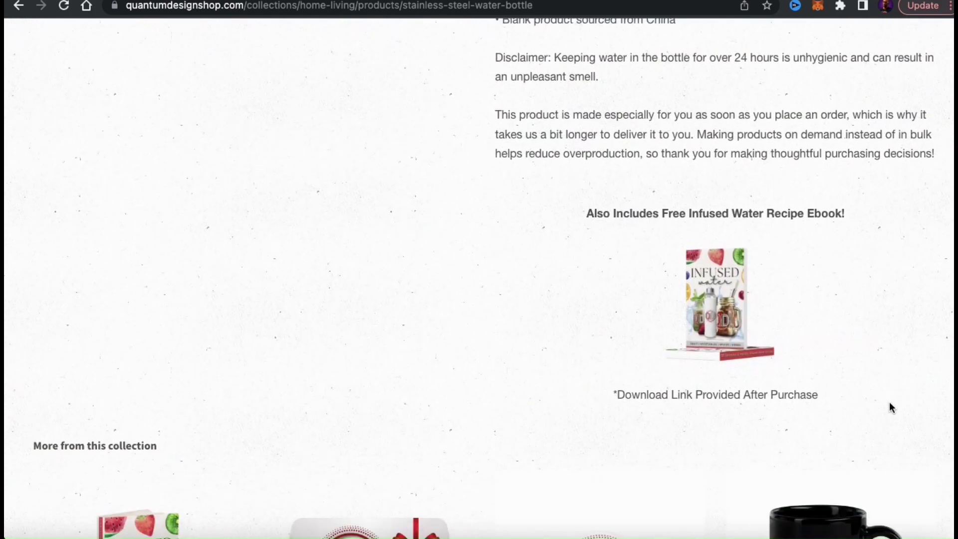
{"action": "left_click", "coordinate": [714, 299]}
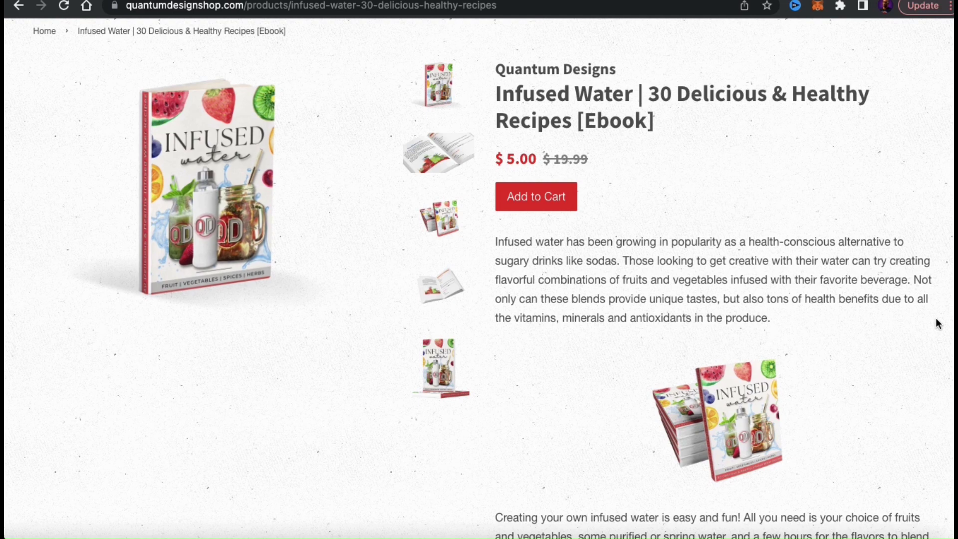
Step: Look through the Infused Water e-book's product images on its storefront page
{"action": "left_click", "coordinate": [433, 155]}
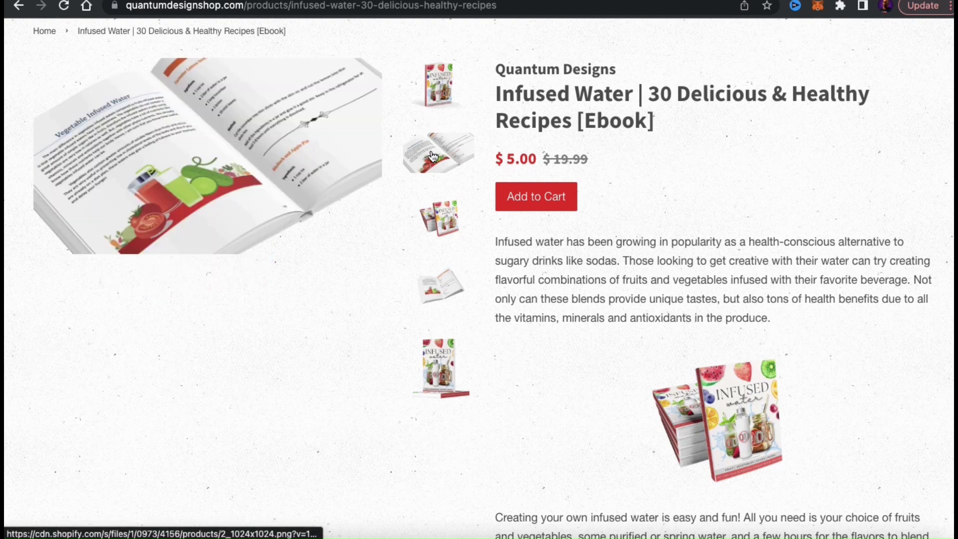
{"action": "left_click", "coordinate": [445, 221]}
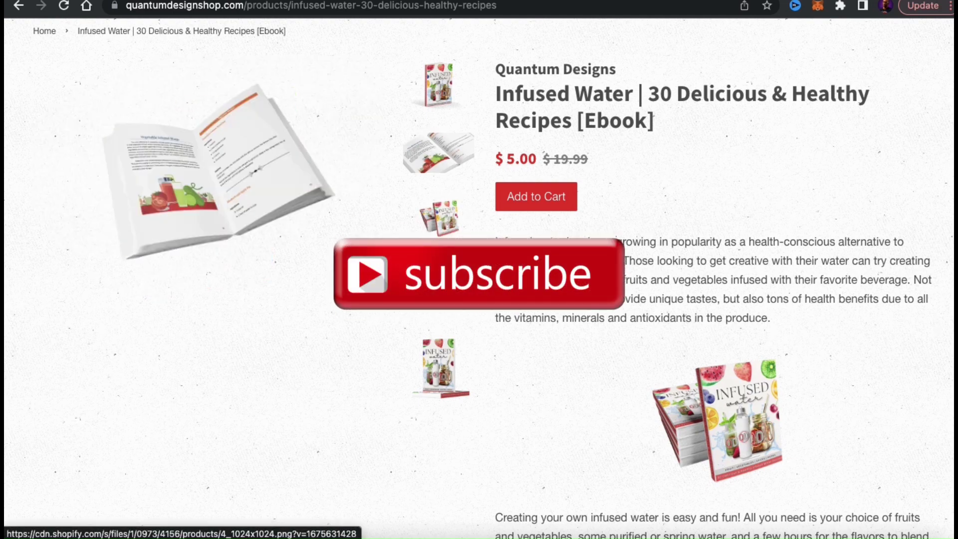
{"action": "left_click", "coordinate": [445, 369]}
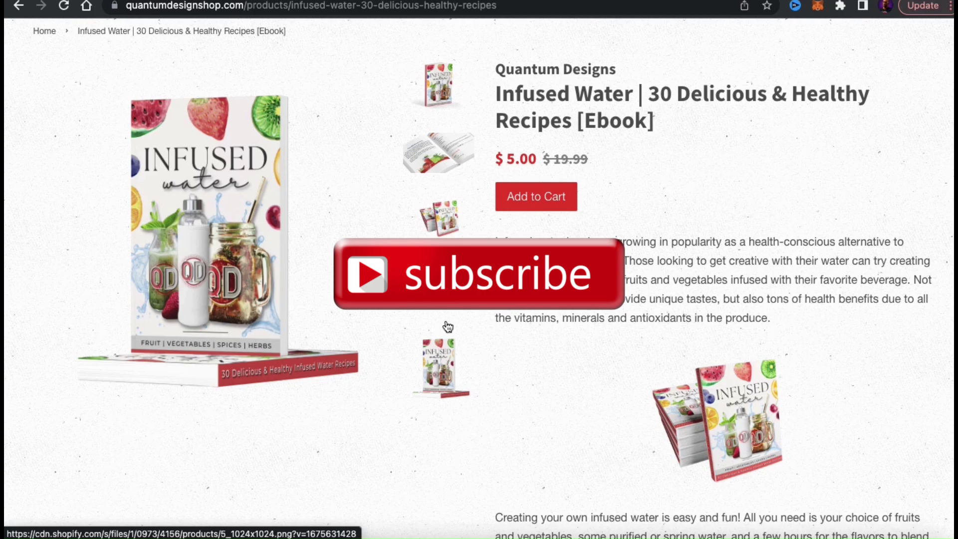
{"action": "left_click", "coordinate": [433, 102]}
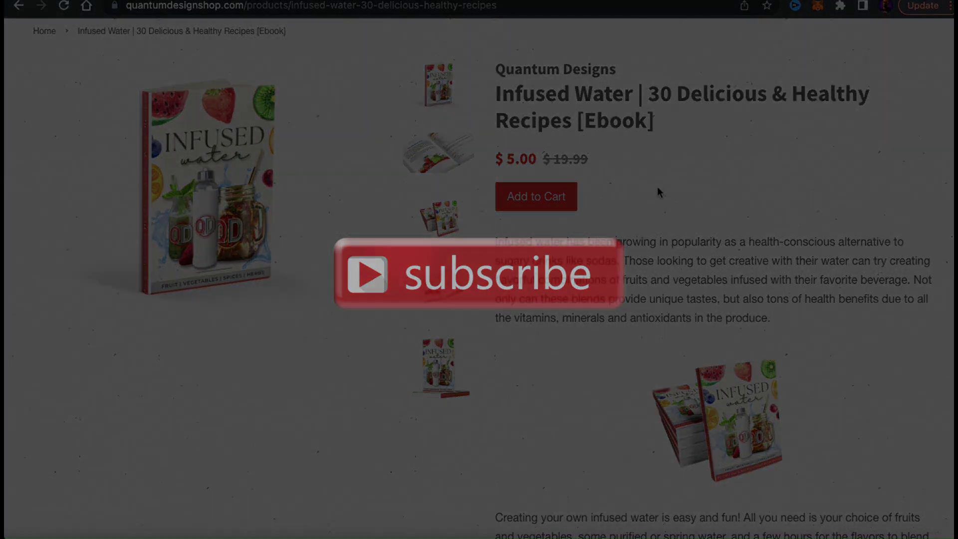